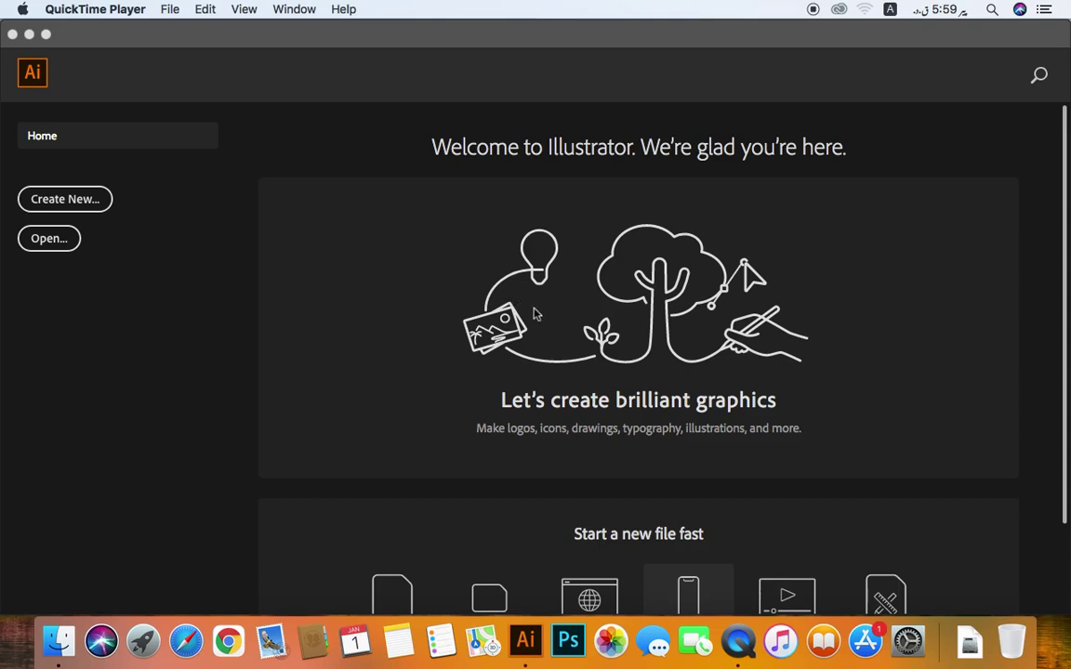
# - Scroll the Home screen down to bring the Start a new file fast preset row into view
pyautogui.scroll(-3, 537, 313)
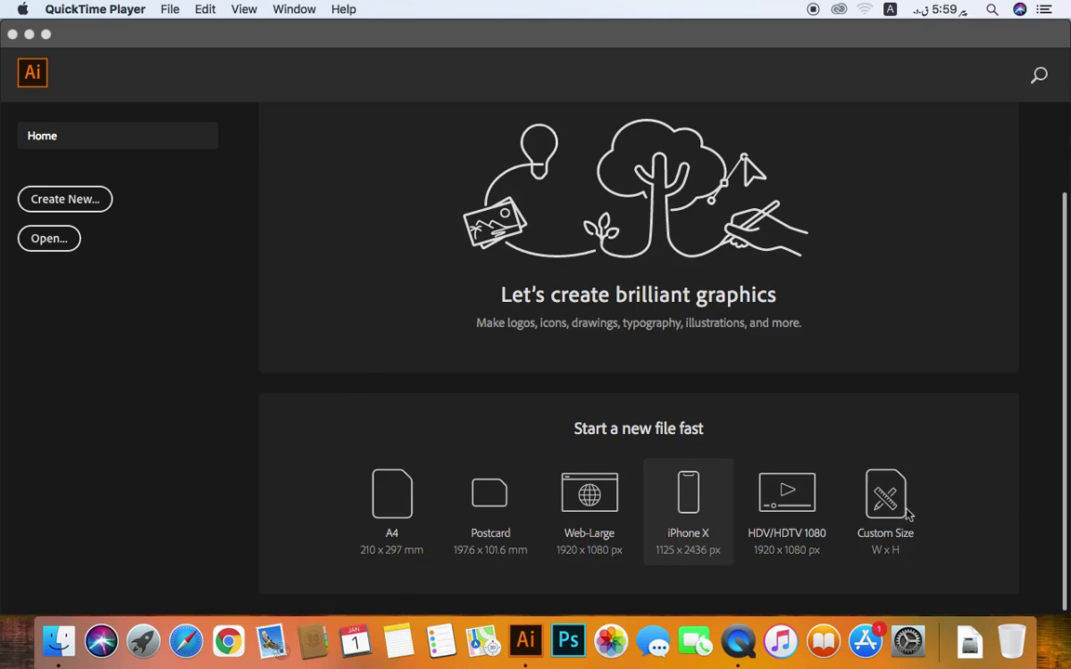
# - Start a new document, browsing Saved, Mobile and Print to the Art & Illustration 288 x 560 pt Postcard preset
pyautogui.click(86, 200)
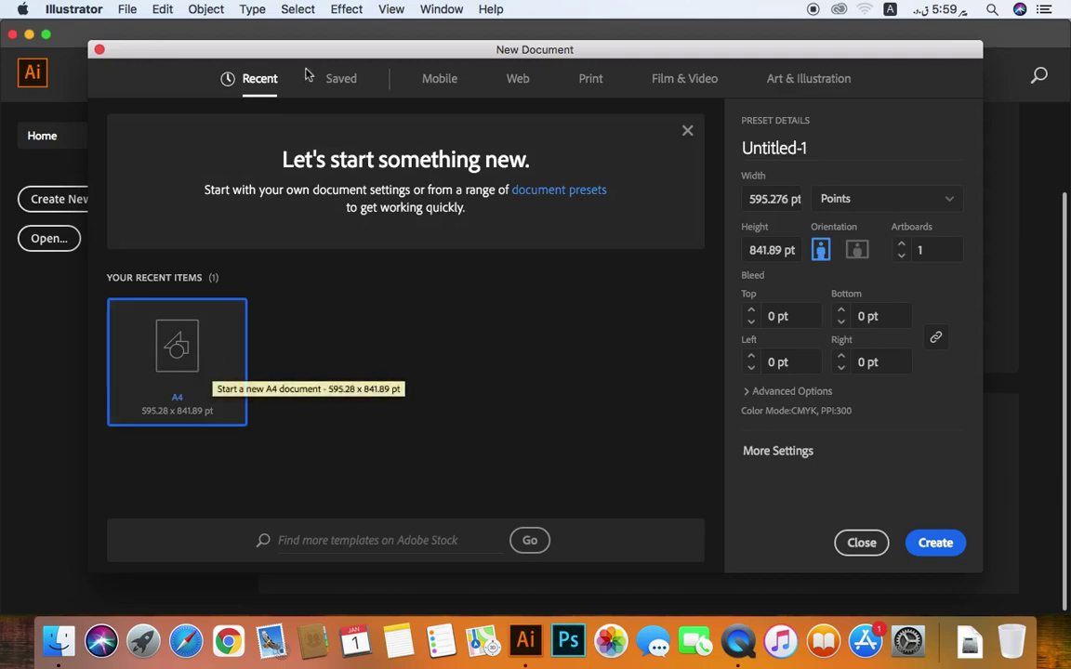
pyautogui.click(344, 83)
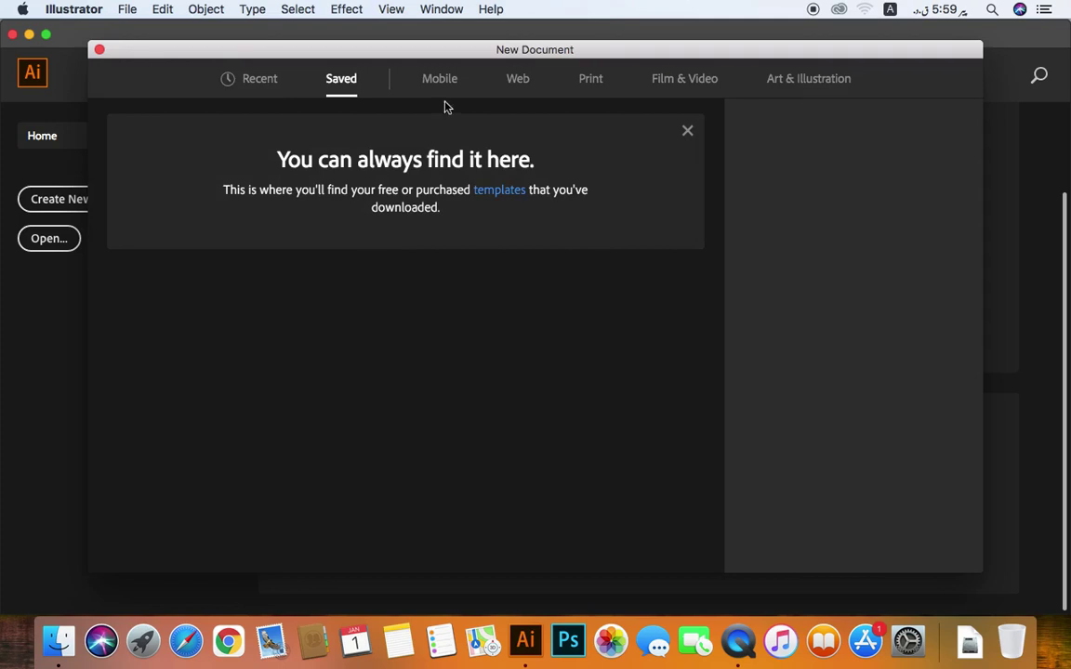
pyautogui.click(443, 82)
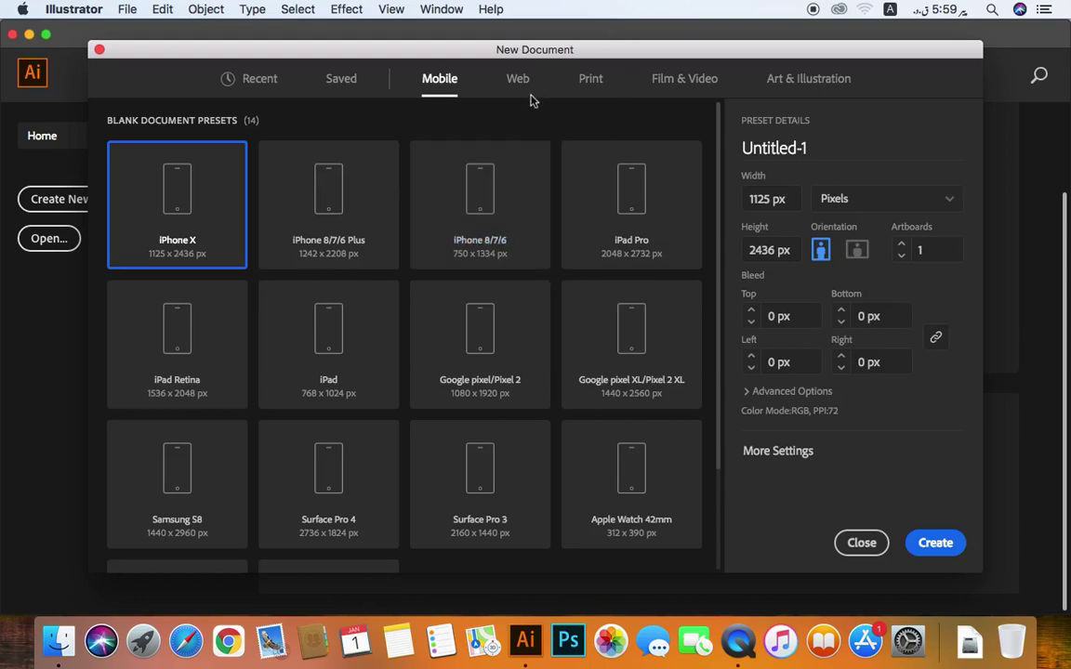
pyautogui.click(593, 84)
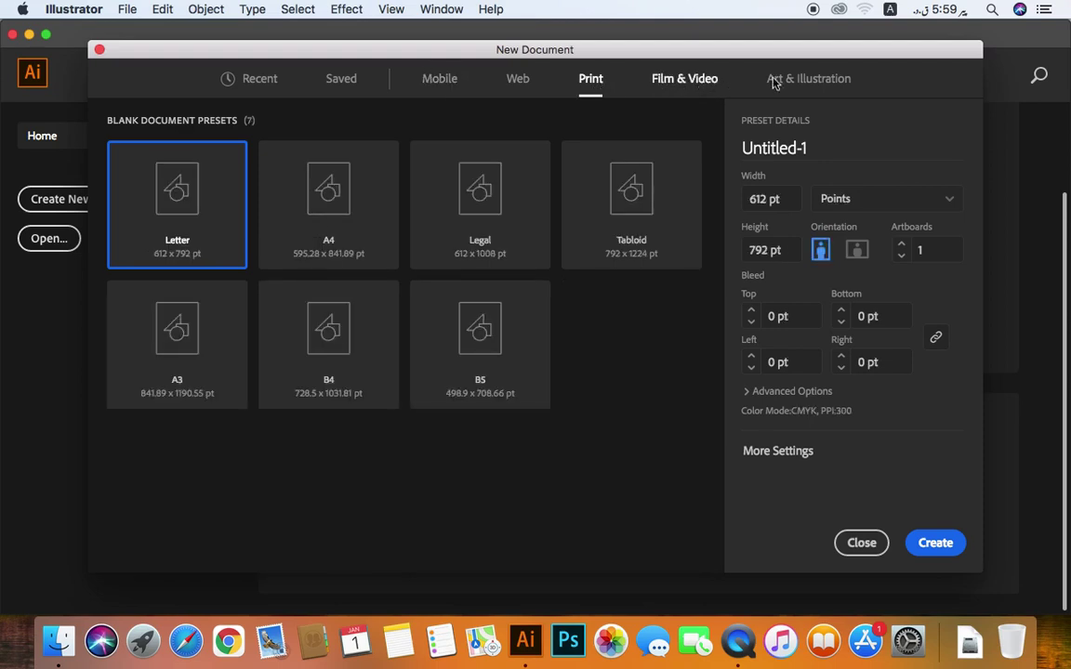
pyautogui.click(801, 83)
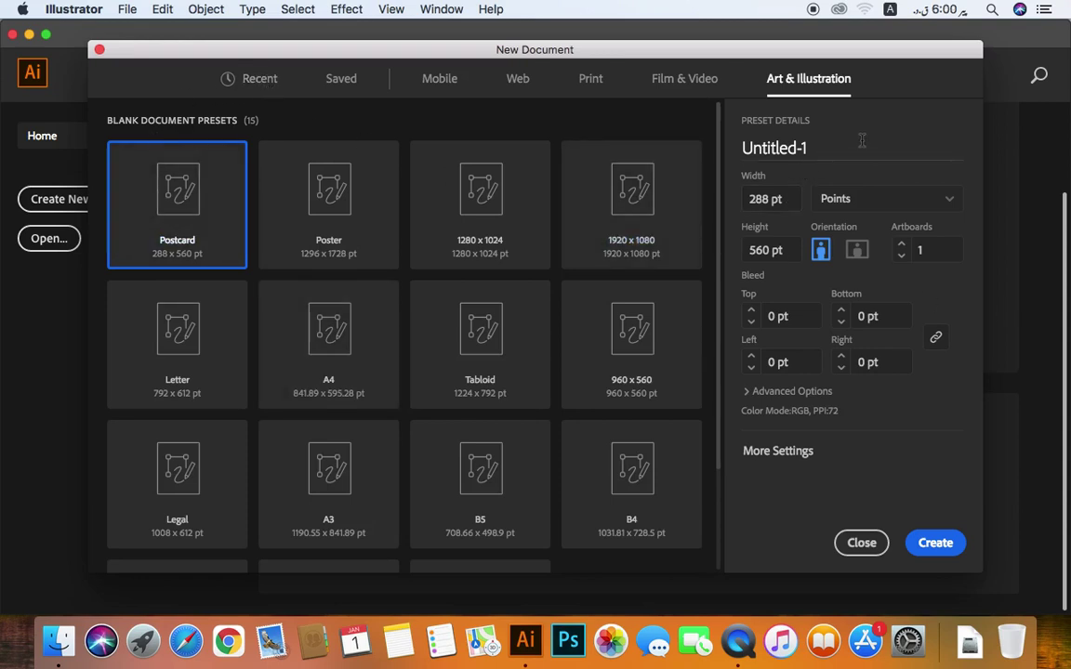
# - Switch the Postcard units to Millimeters, then to Inches, giving 4 x 7.78 in
pyautogui.click(866, 205)
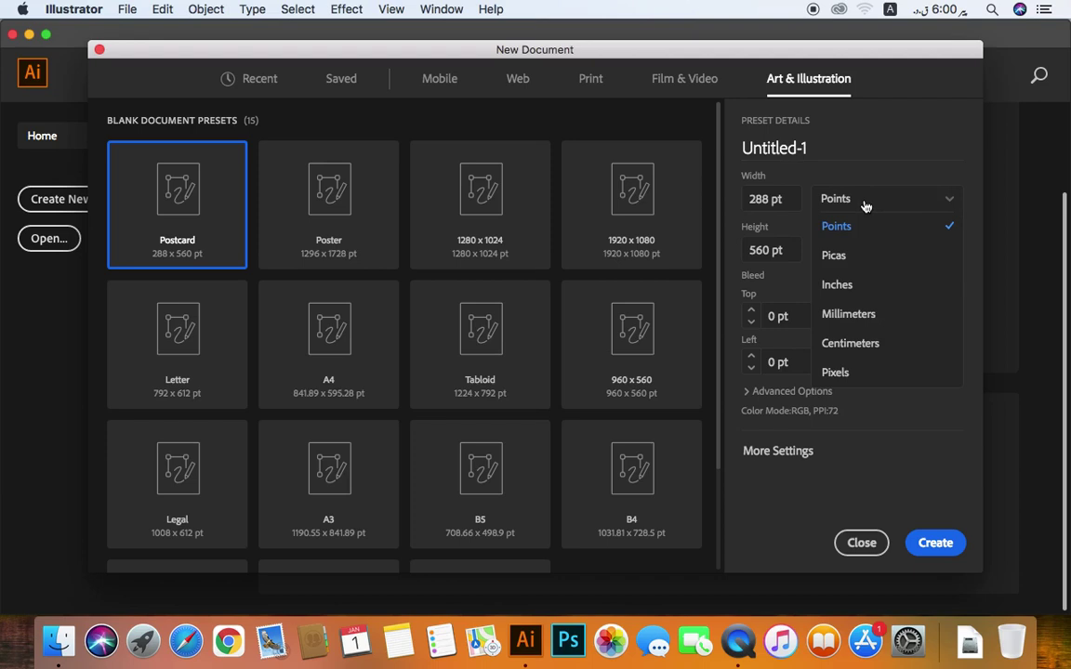
pyautogui.click(849, 316)
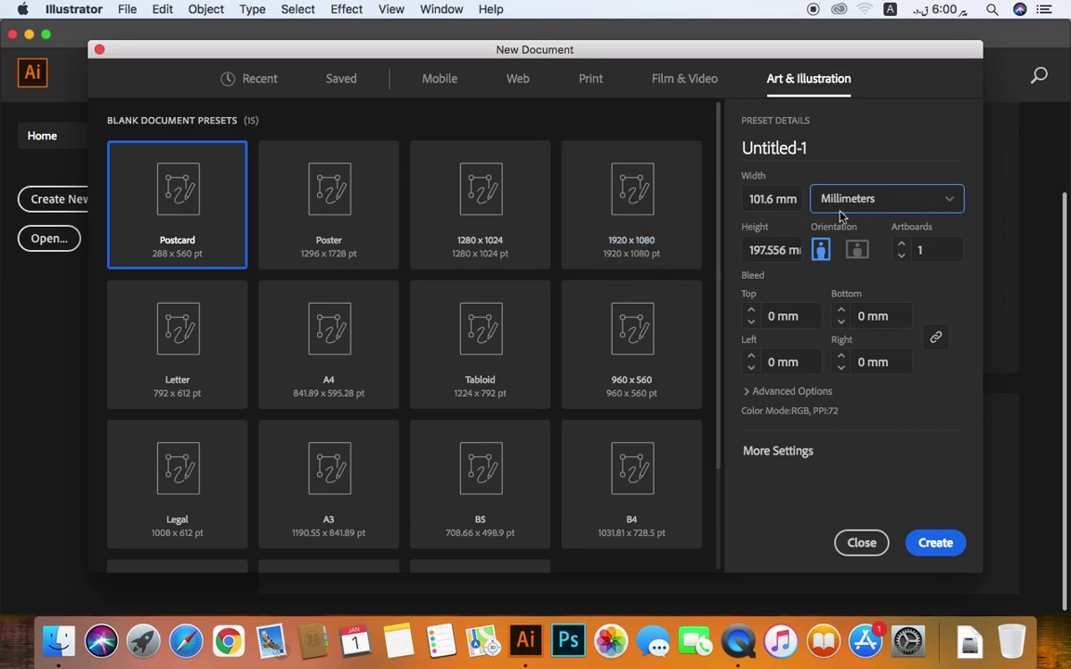
pyautogui.click(865, 203)
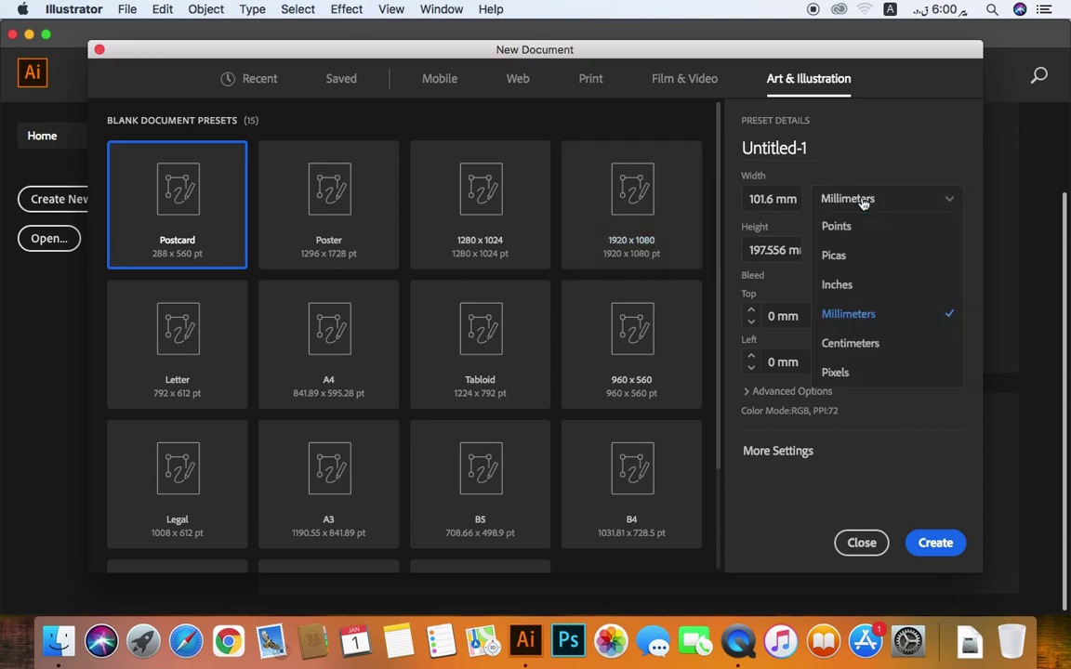
pyautogui.click(835, 285)
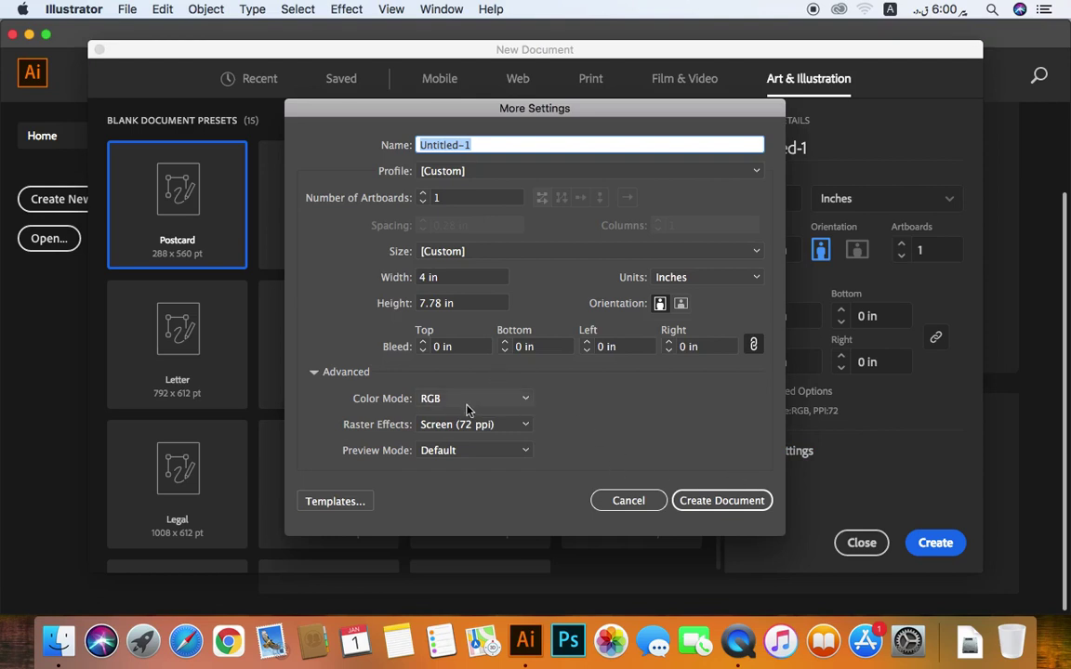
# - Create the Untitled-1 postcard document and zoom out around its artboard
pyautogui.click(629, 502)
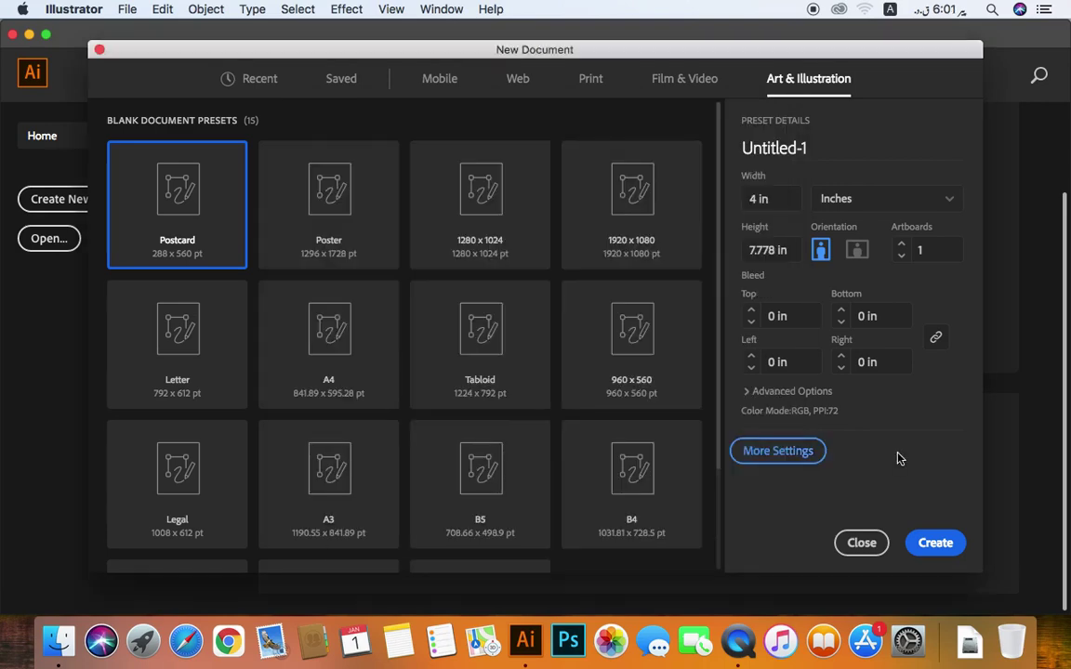
pyautogui.click(937, 544)
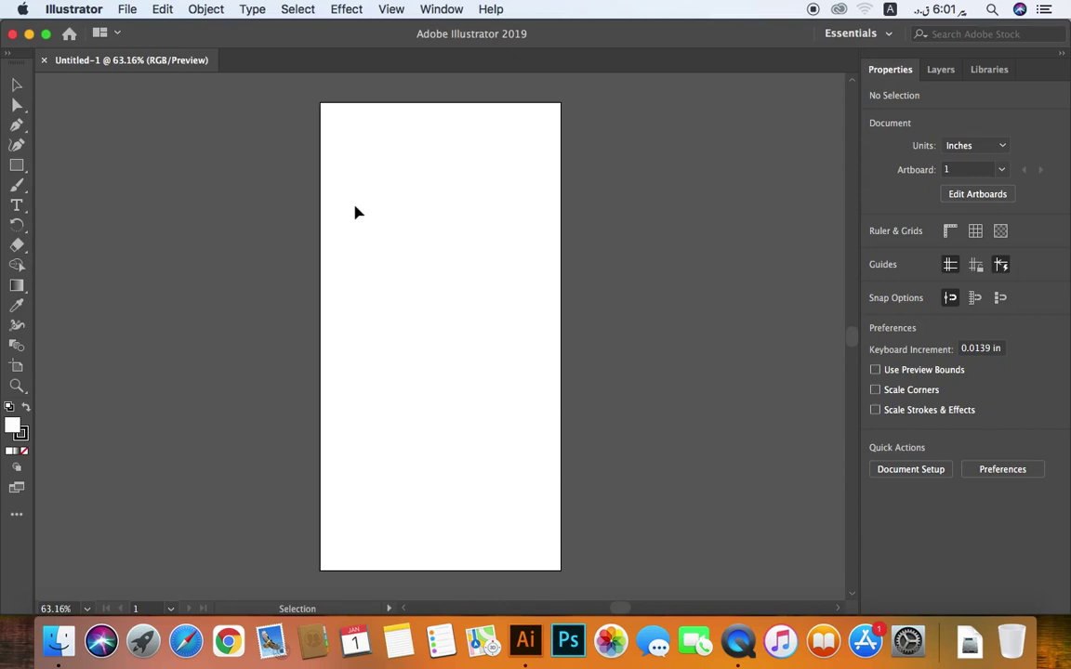
pyautogui.press('a')
pyautogui.hotkey('ctrl', '-')
pyautogui.hotkey('ctrl', '-')
pyautogui.hotkey('ctrl', '-')
pyautogui.hotkey('ctrl', '-')
pyautogui.hotkey('ctrl', '-')
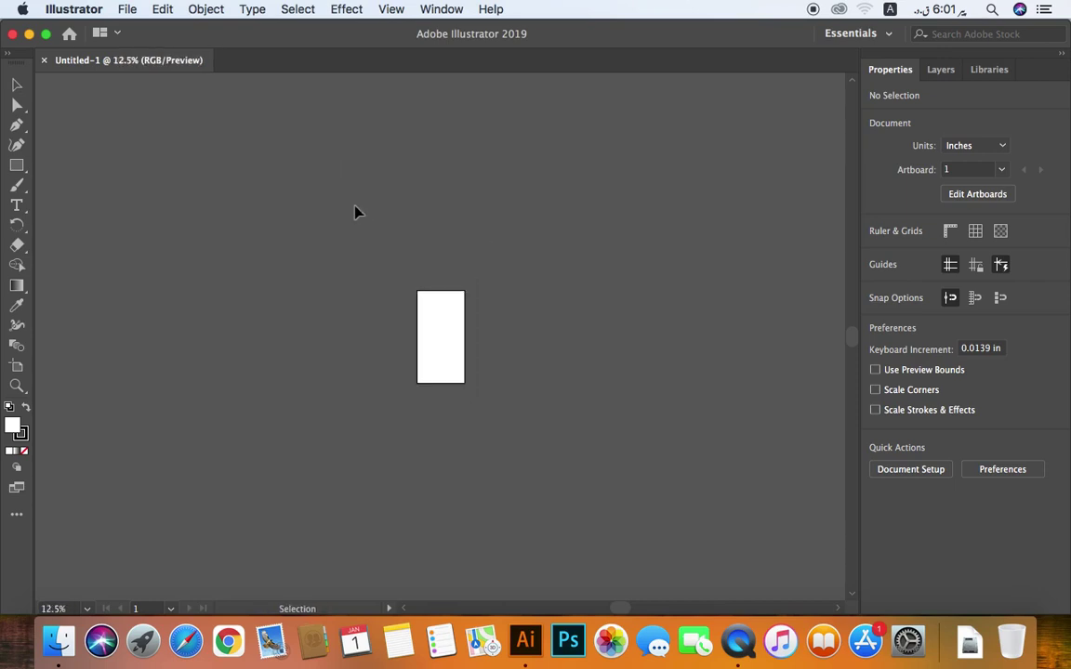
# - Start a second new document with Cmd+N
pyautogui.press('a')
pyautogui.press('v')
pyautogui.hotkey('ctrl', 'n')
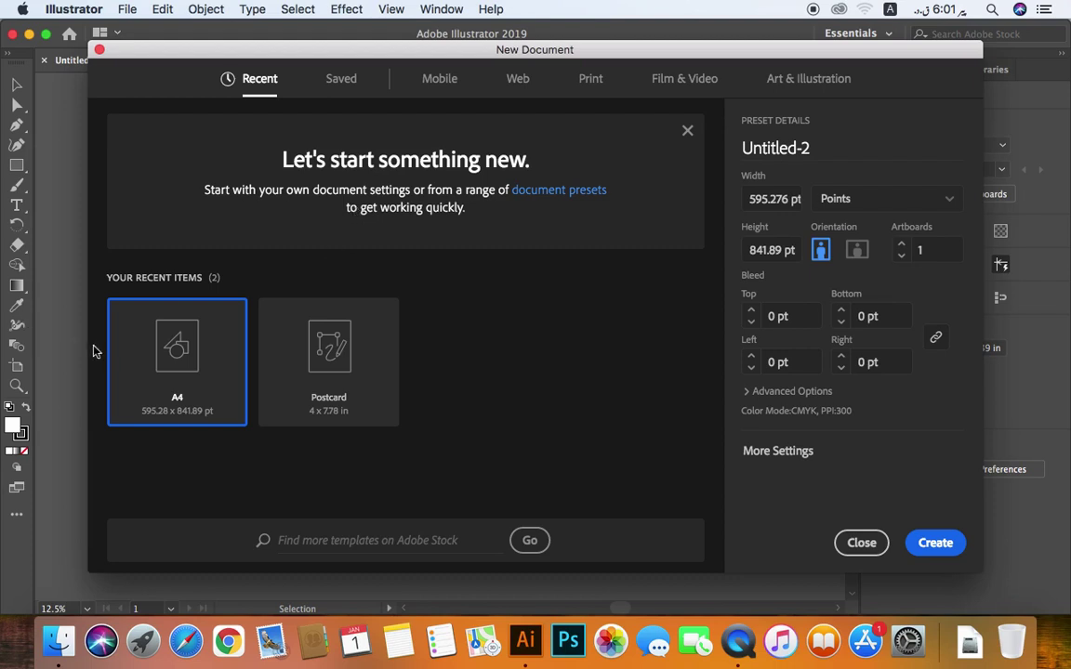
# - Change the artboard count from 1 to 8 for the A4 document
pyautogui.click(935, 250)
pyautogui.press('BackSpace')
pyautogui.write('8')
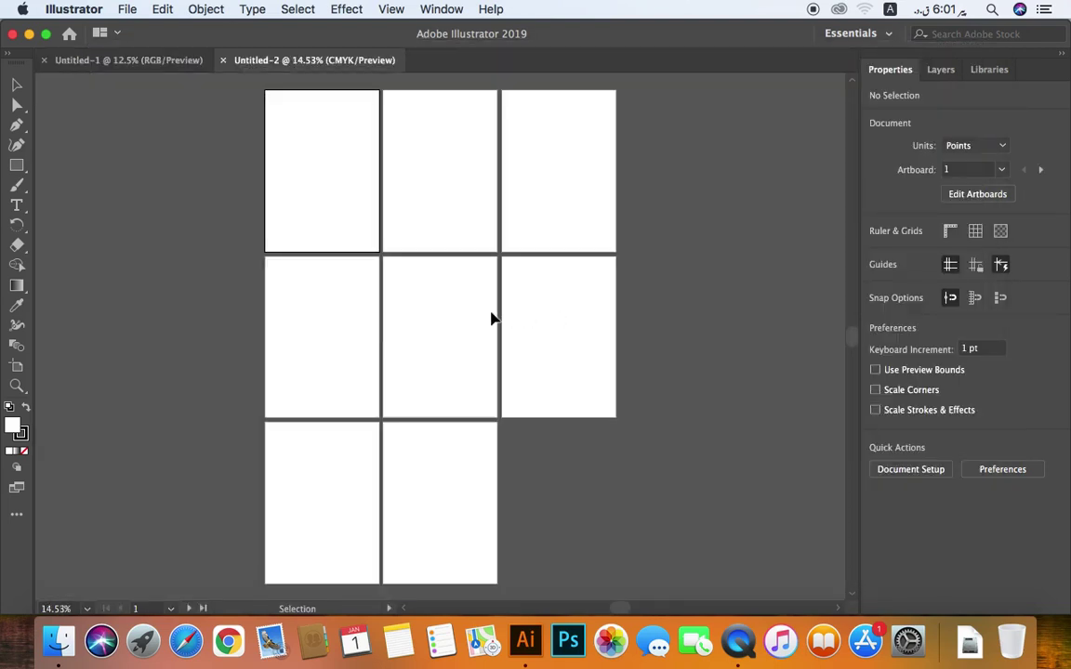
# - Zoom out, collapse the Properties panel to icons, and make artboard 5 active
pyautogui.hotkey('ctrl', '-')
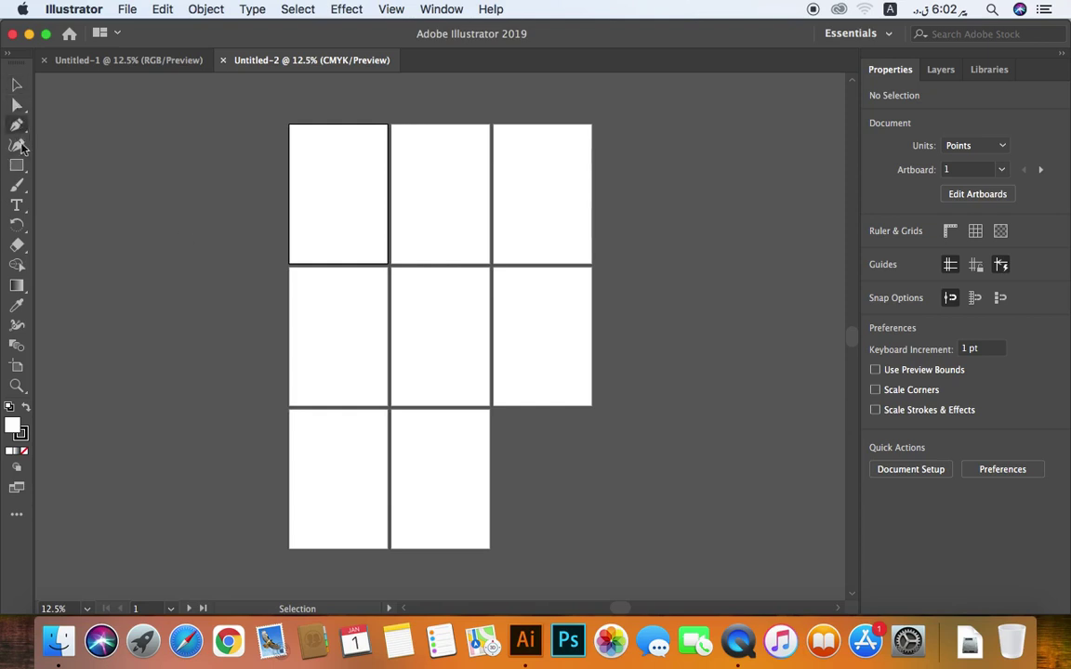
pyautogui.click(24, 104)
pyautogui.click(1062, 56)
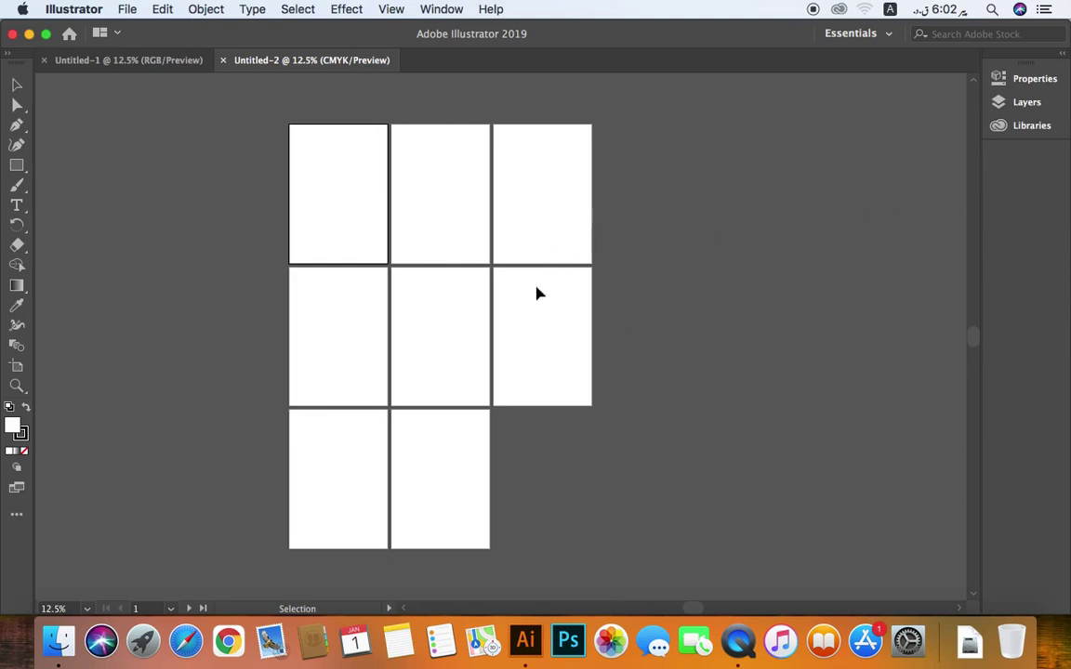
pyautogui.click(432, 349)
# - Close the eight-artboard Untitled-2 document with Cmd+W
pyautogui.press('a')
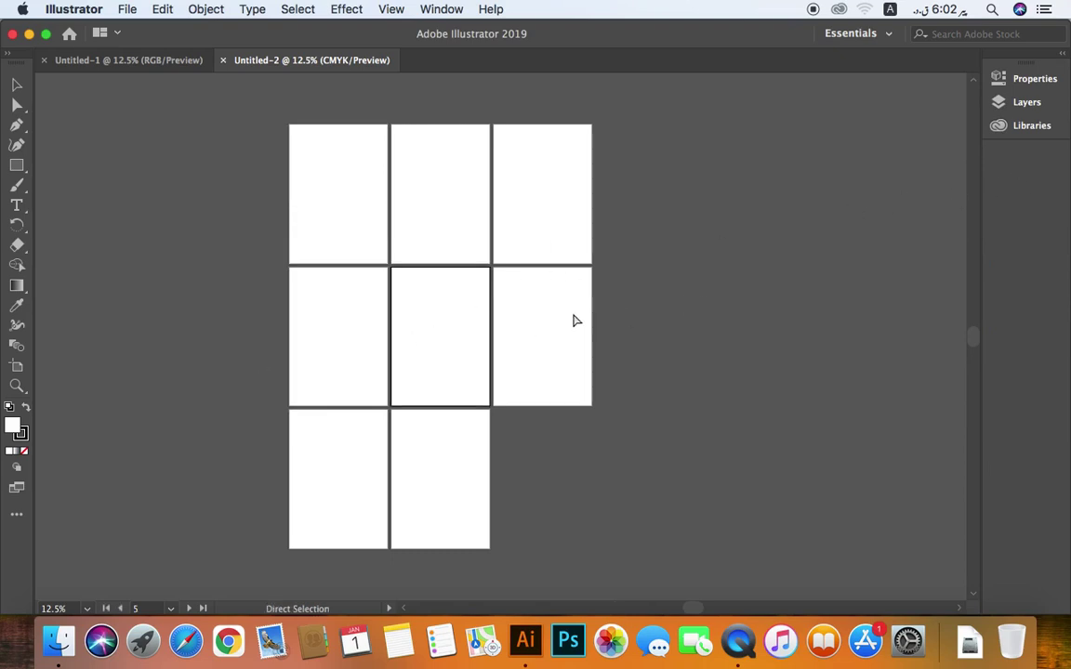
pyautogui.press('super+w')
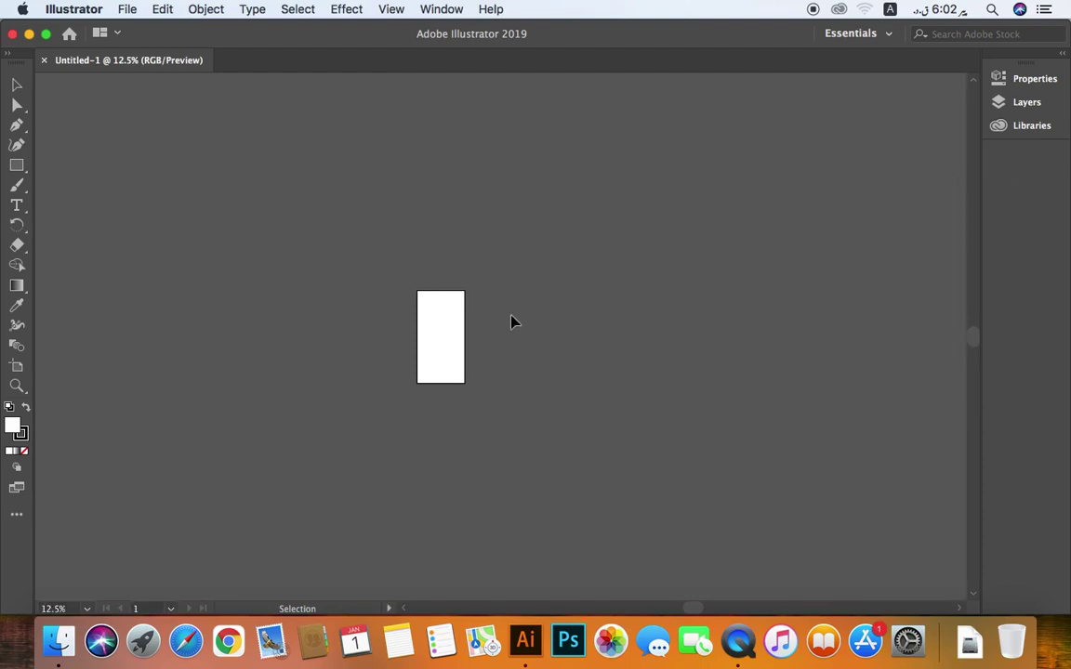
pyautogui.hscroll(-5, 511, 321)
pyautogui.scroll(-3, 511, 321)
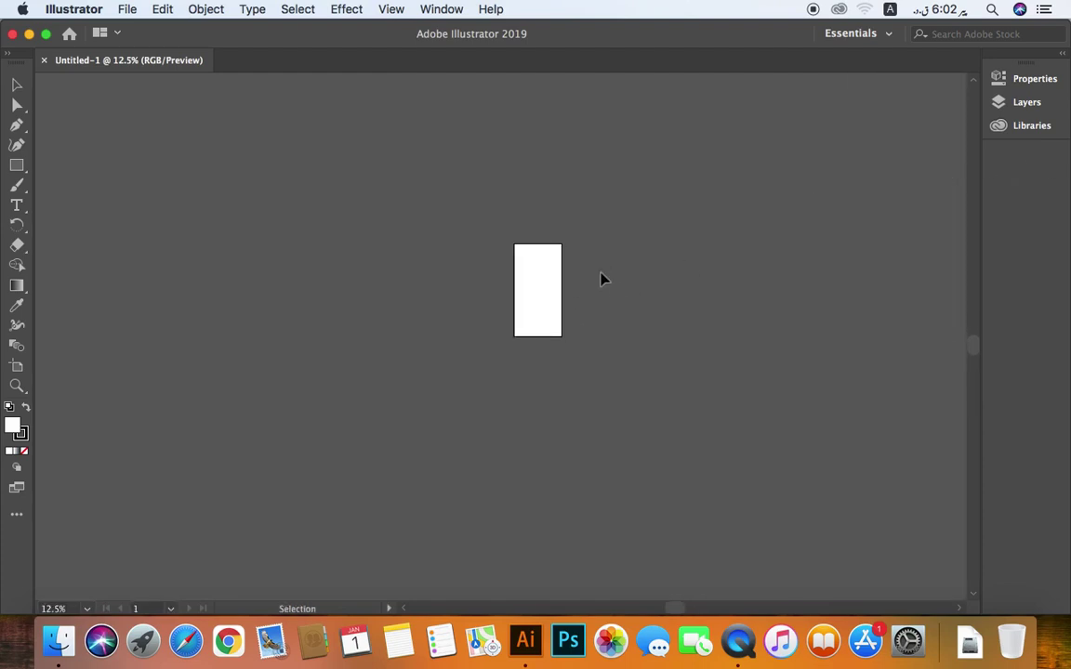
# - Zoom in on the Untitled-1 postcard artboard and recentre the view
pyautogui.press('z')
pyautogui.moveTo(493, 224); pyautogui.dragTo(641, 369)
pyautogui.press('v')
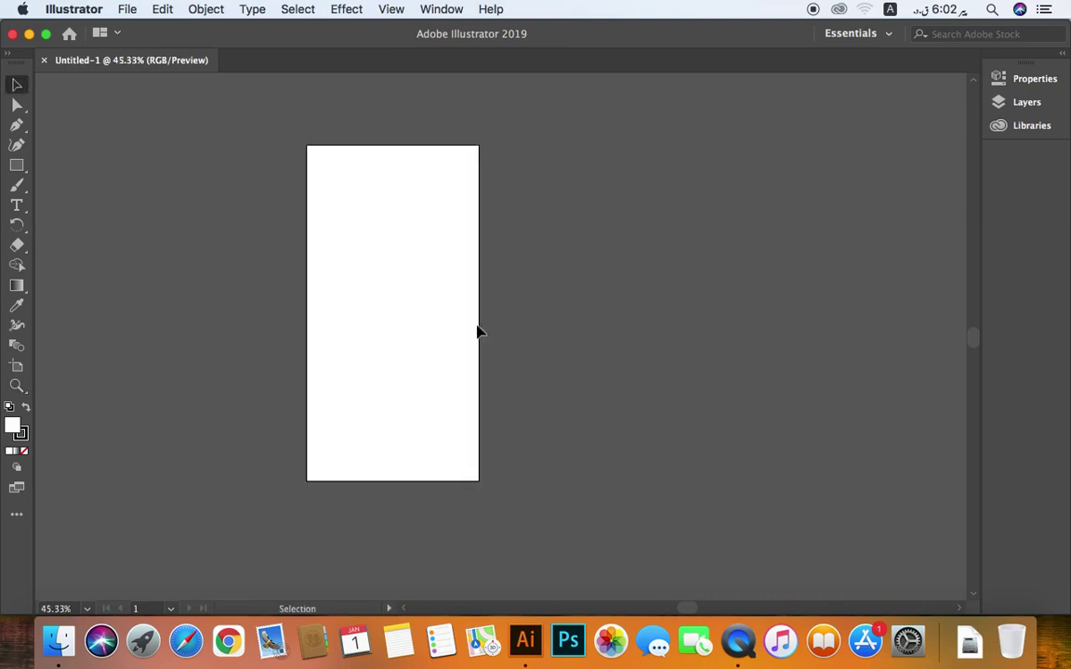
pyautogui.moveTo(308, 251); pyautogui.dragTo(328, 271)
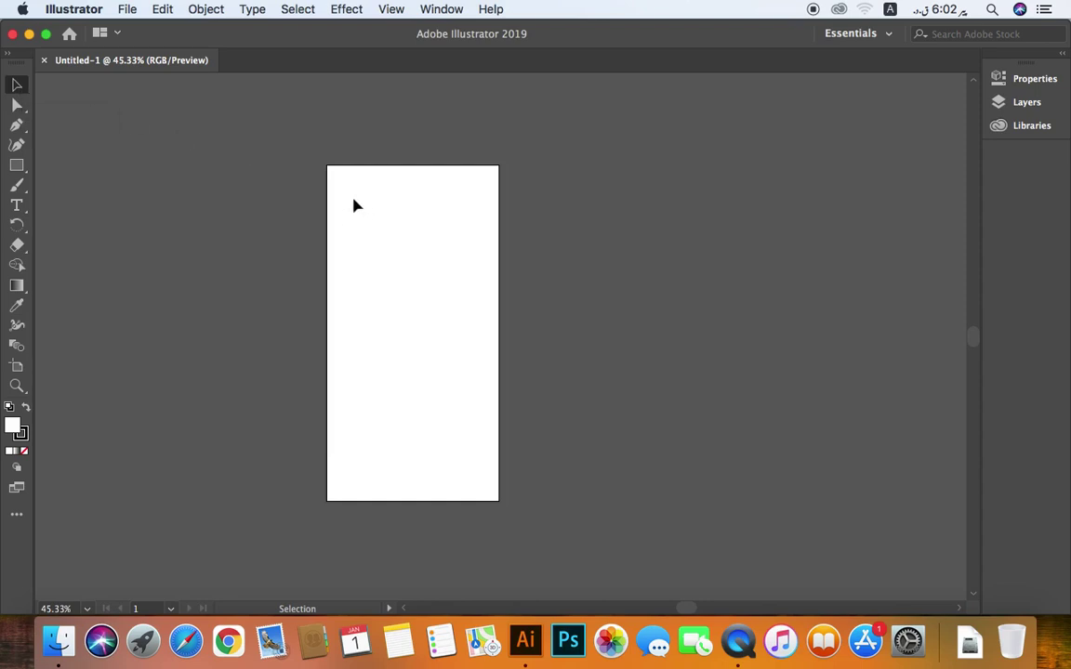
pyautogui.moveTo(285, 208); pyautogui.dragTo(505, 308)
# - Open the Direct Selection tool flyout, then dismiss it
pyautogui.click(18, 110)
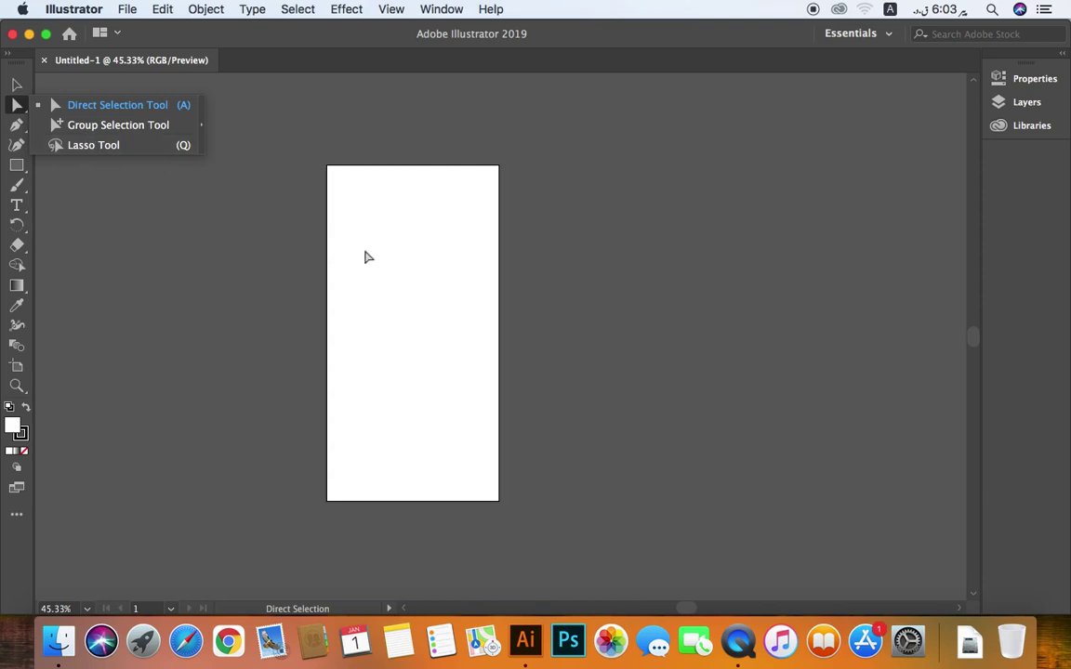
pyautogui.click(437, 286)
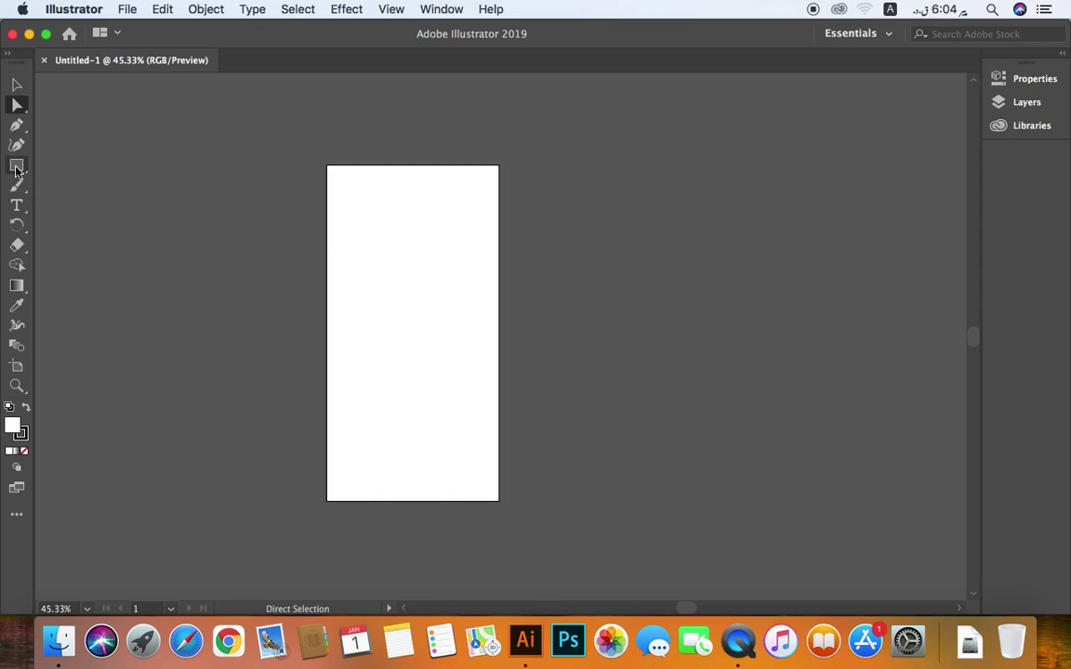
# - Draw a trial wide rectangle on the artboard, then delete it
pyautogui.click(15, 167)
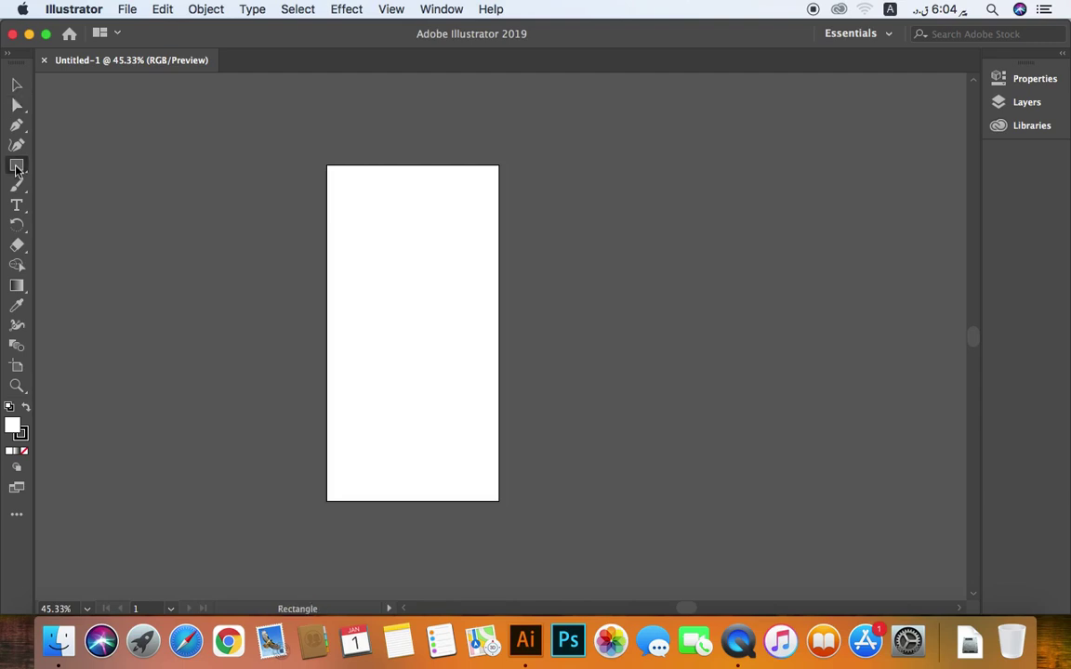
pyautogui.moveTo(344, 261); pyautogui.dragTo(471, 372)
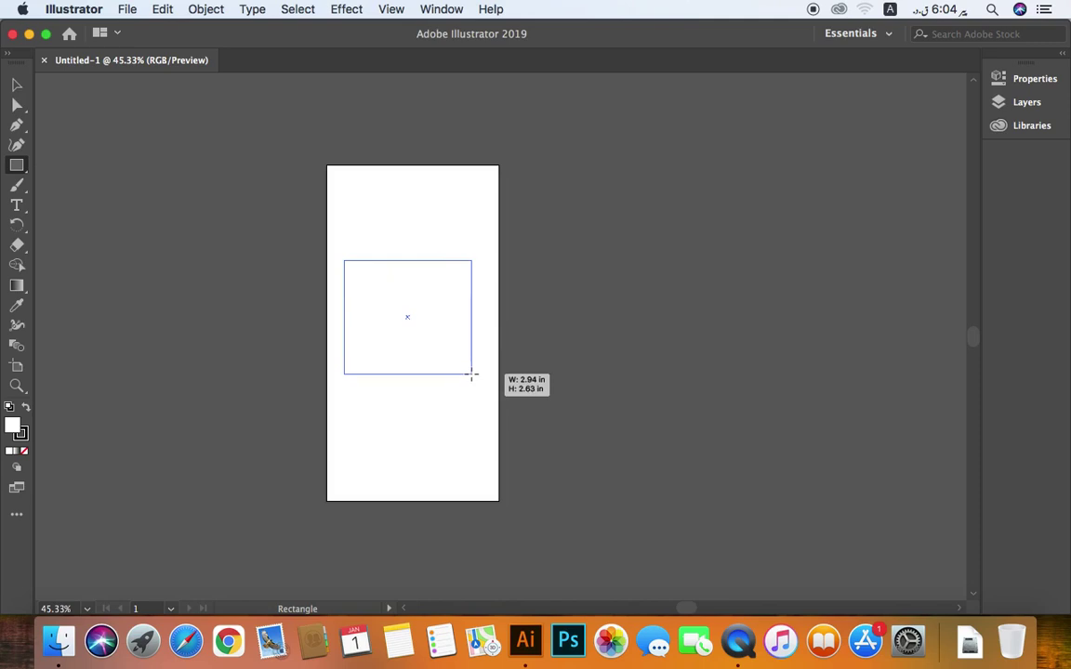
pyautogui.moveTo(471, 372)
pyautogui.mouseDown()
pyautogui.moveTo(605, 332)
pyautogui.moveTo(640, 337)
pyautogui.moveTo(641, 313)
pyautogui.moveTo(595, 339)
pyautogui.moveTo(619, 344)
pyautogui.moveTo(602, 342)
pyautogui.mouseUp()
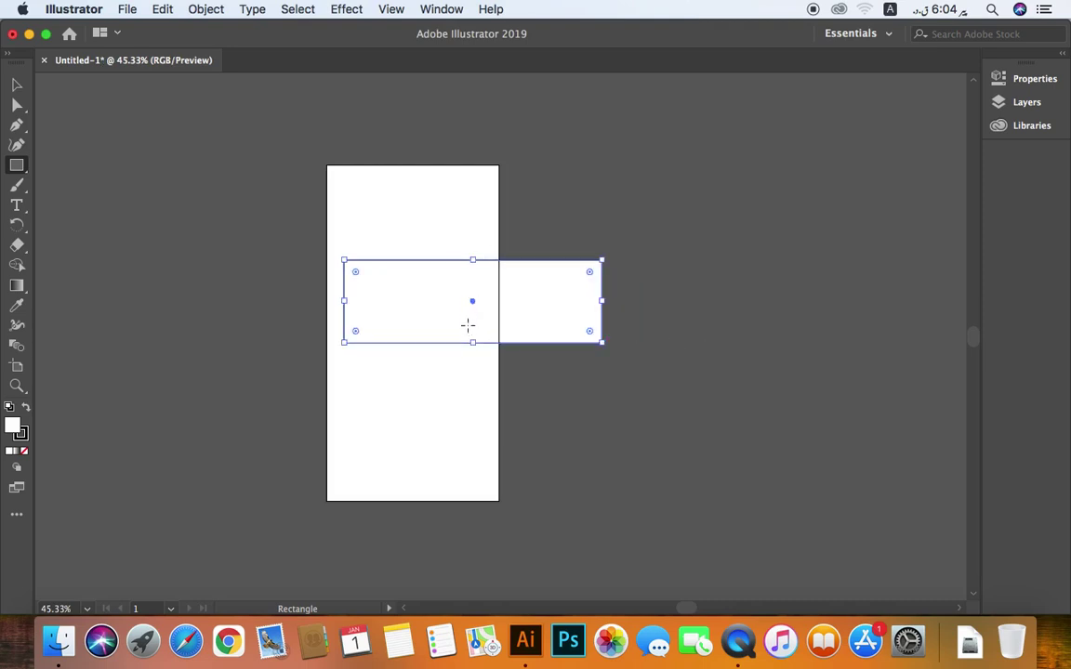
pyautogui.press('v')
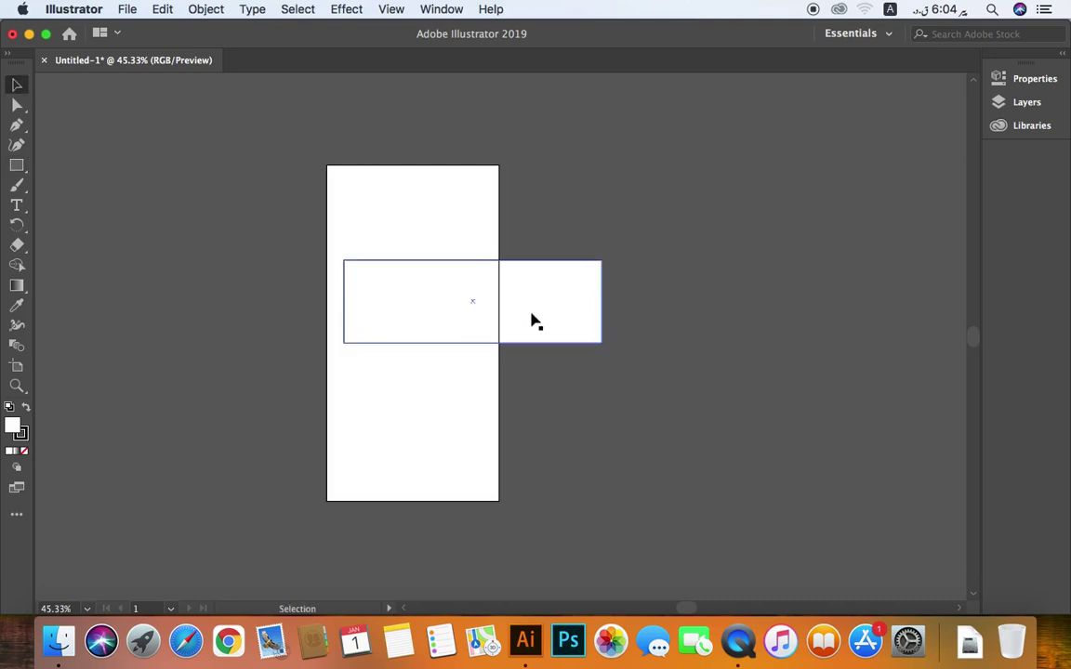
pyautogui.press('Delete')
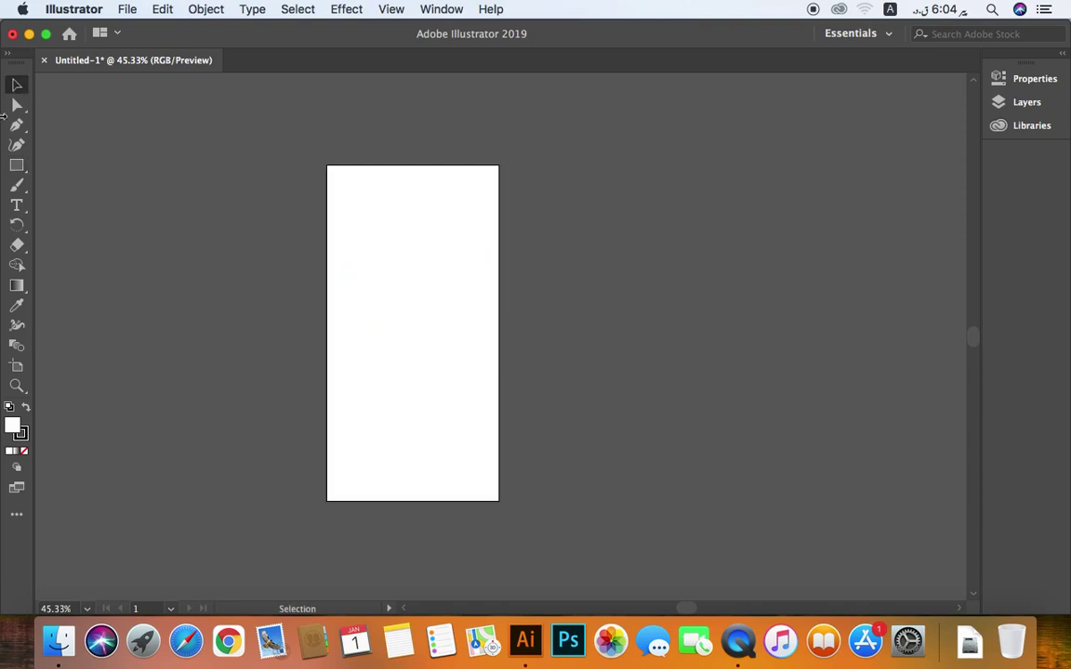
# - Draw a white 3.81 x 3.81 in square on the canvas beside the artboard
pyautogui.click(16, 165)
pyautogui.moveTo(575, 230); pyautogui.dragTo(828, 297)
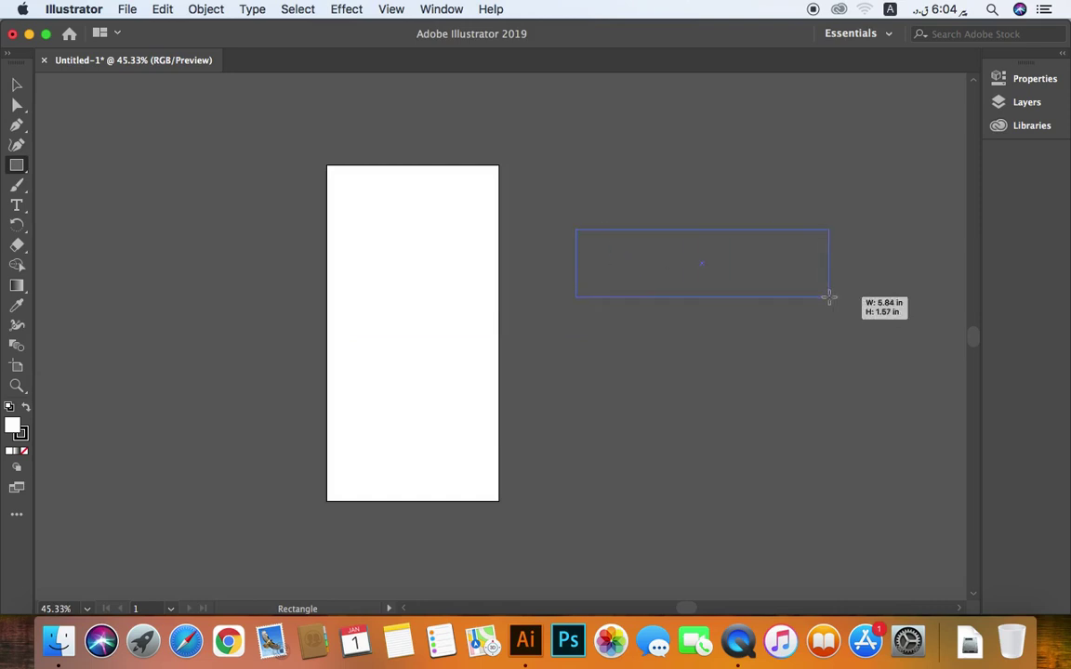
pyautogui.moveTo(828, 296)
pyautogui.mouseDown()
pyautogui.moveTo(731, 298)
pyautogui.moveTo(741, 298)
pyautogui.mouseUp()
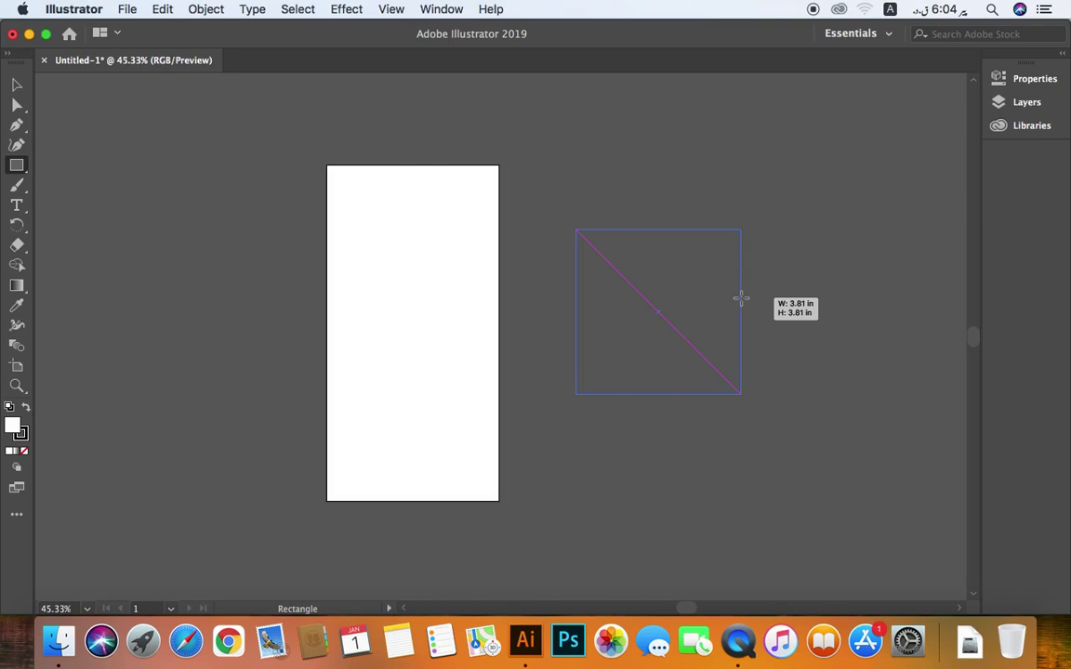
pyautogui.moveTo(741, 299); pyautogui.dragTo(741, 298)
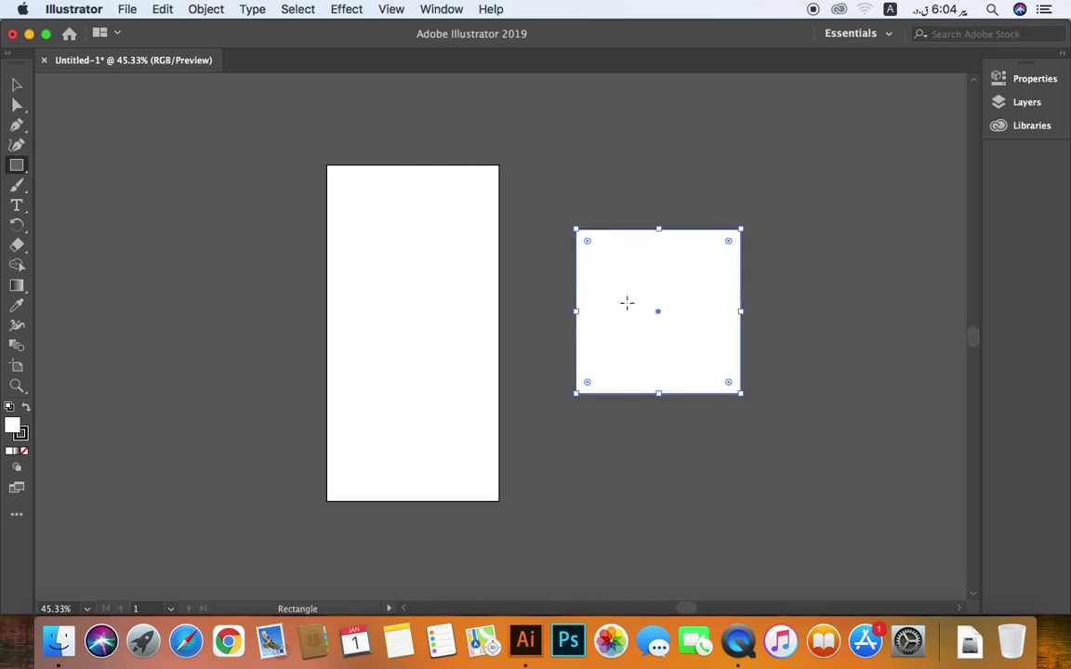
pyautogui.press('v')
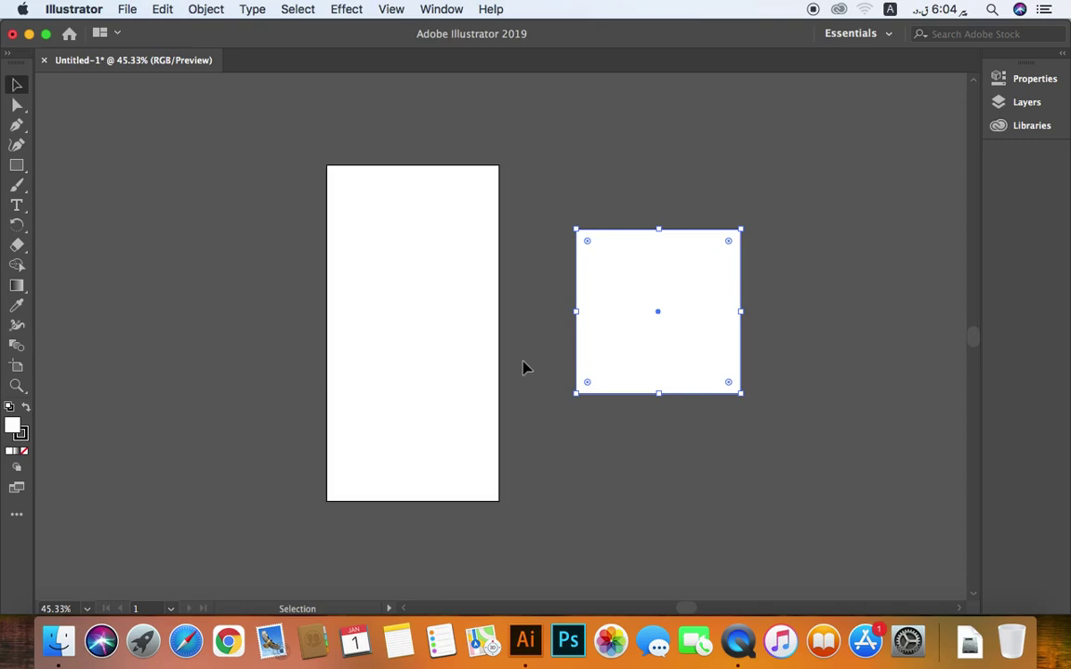
# - Select the square and enlarge it from its top-left corner
pyautogui.click(597, 201)
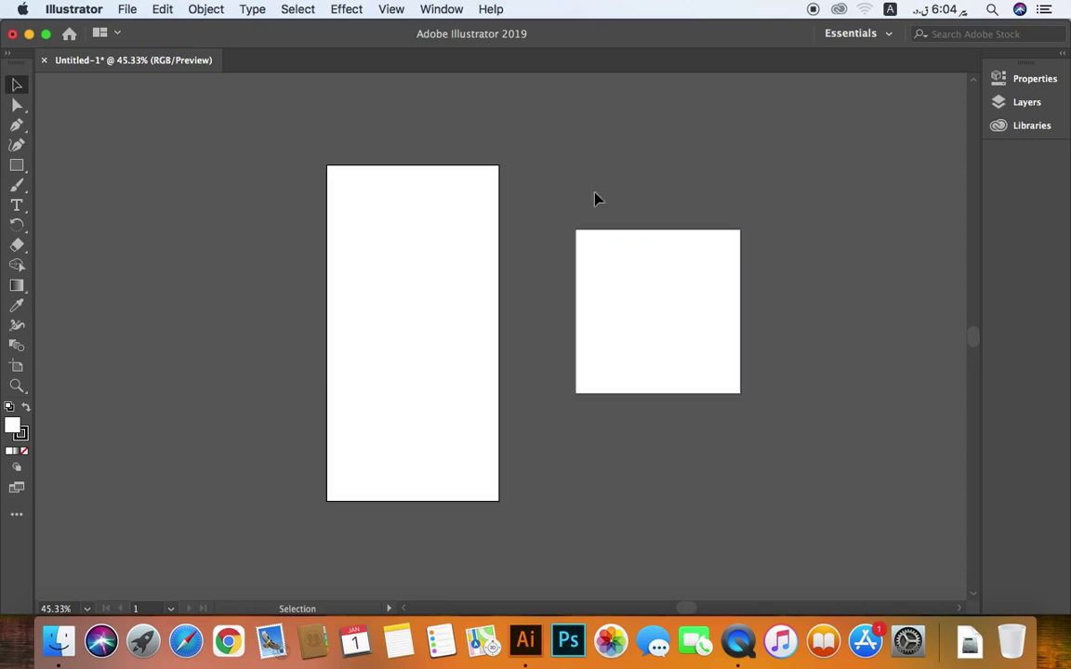
pyautogui.click(620, 273)
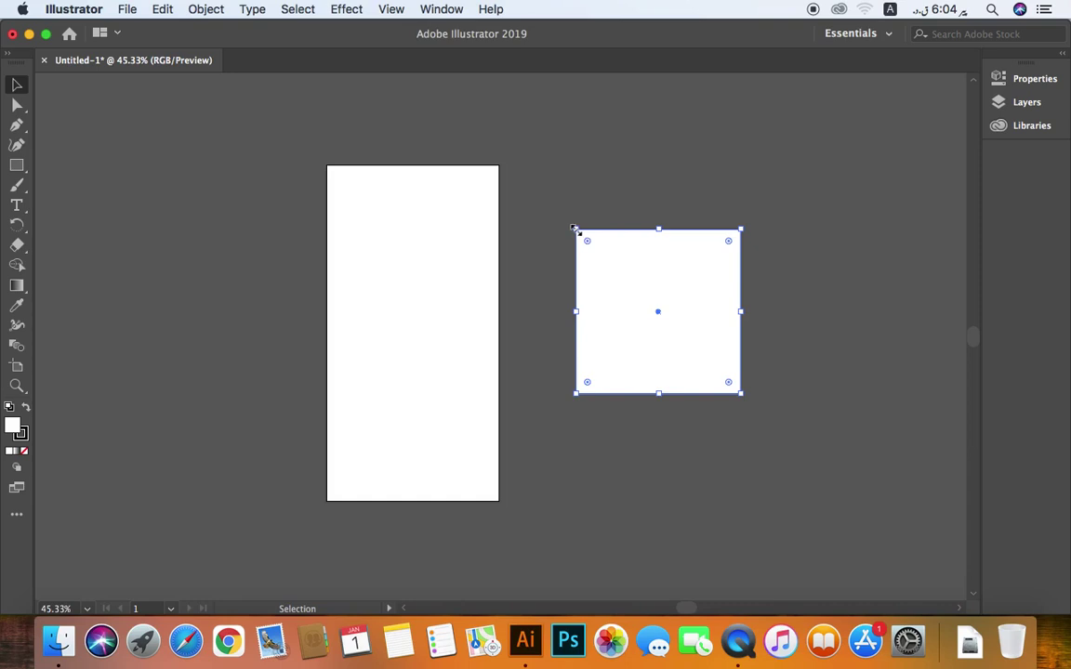
pyautogui.moveTo(575, 229)
pyautogui.mouseDown()
pyautogui.moveTo(650, 200)
pyautogui.moveTo(629, 187)
pyautogui.moveTo(665, 188)
pyautogui.moveTo(601, 189)
pyautogui.moveTo(521, 160)
pyautogui.mouseUp()
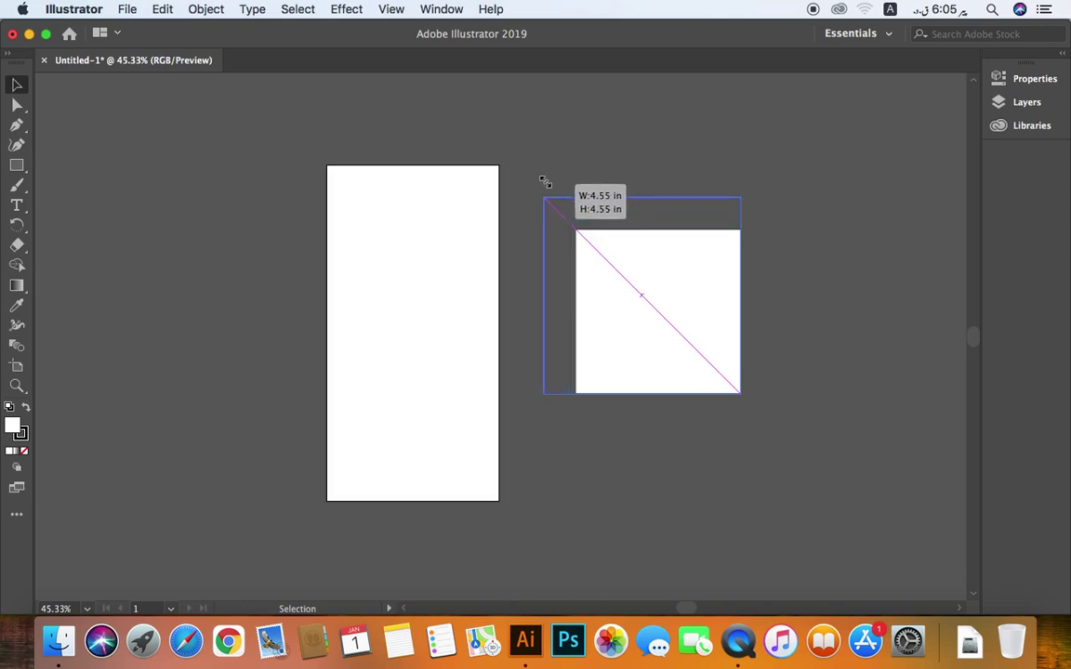
pyautogui.moveTo(567, 195); pyautogui.dragTo(550, 183)
pyautogui.click(559, 175)
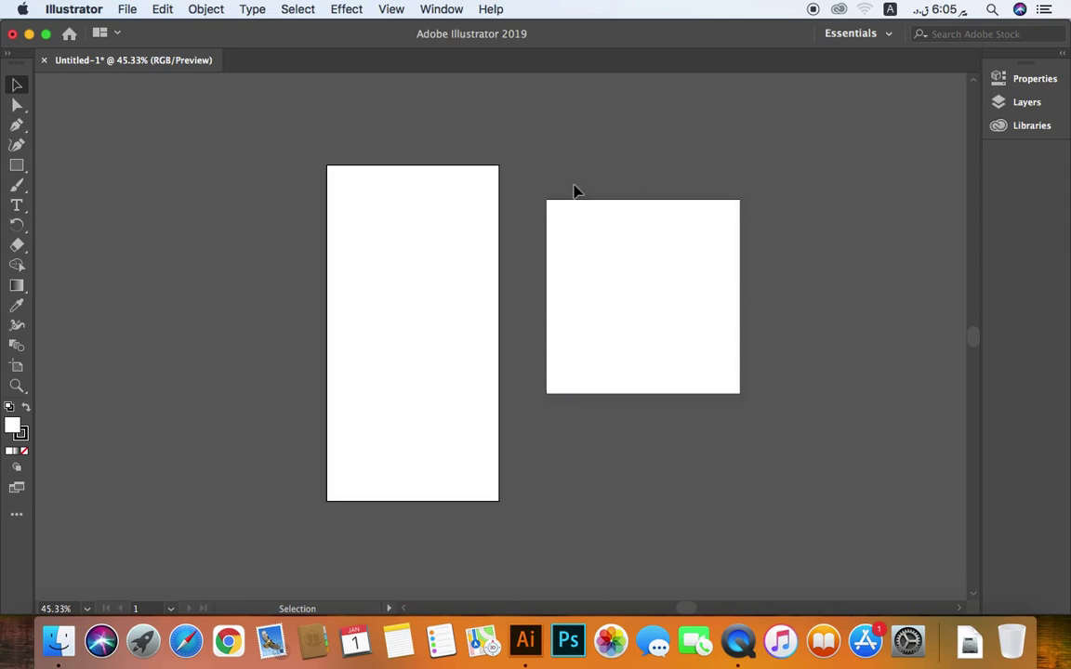
# - Pan the canvas and shrink the square to about 0.94 x 0.94 in
pyautogui.moveTo(638, 280); pyautogui.dragTo(462, 277)
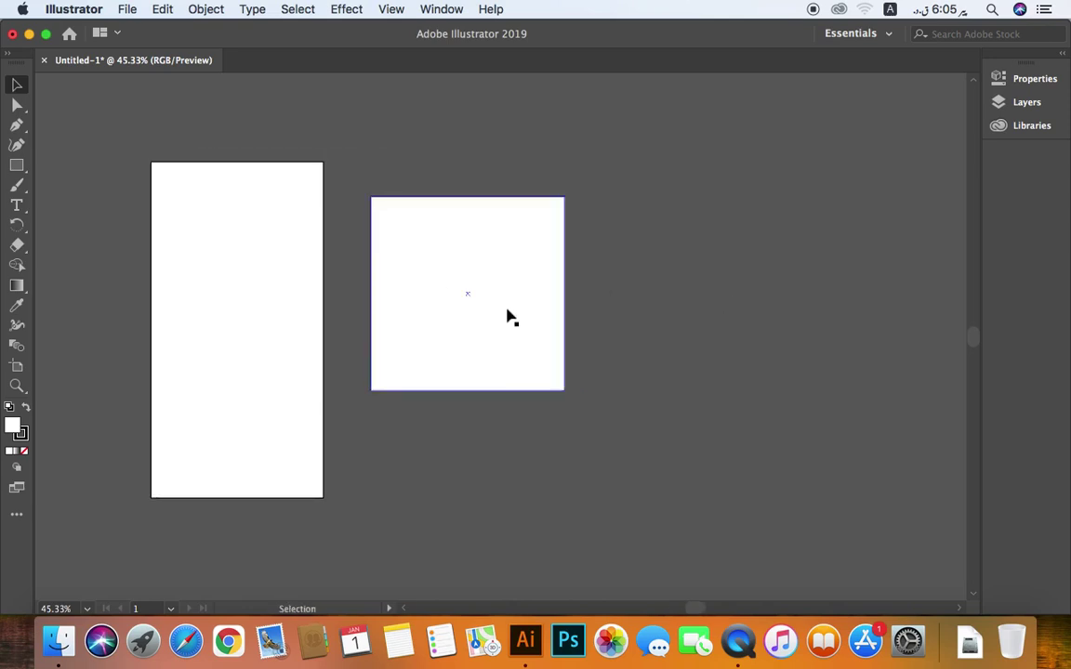
pyautogui.click(440, 281)
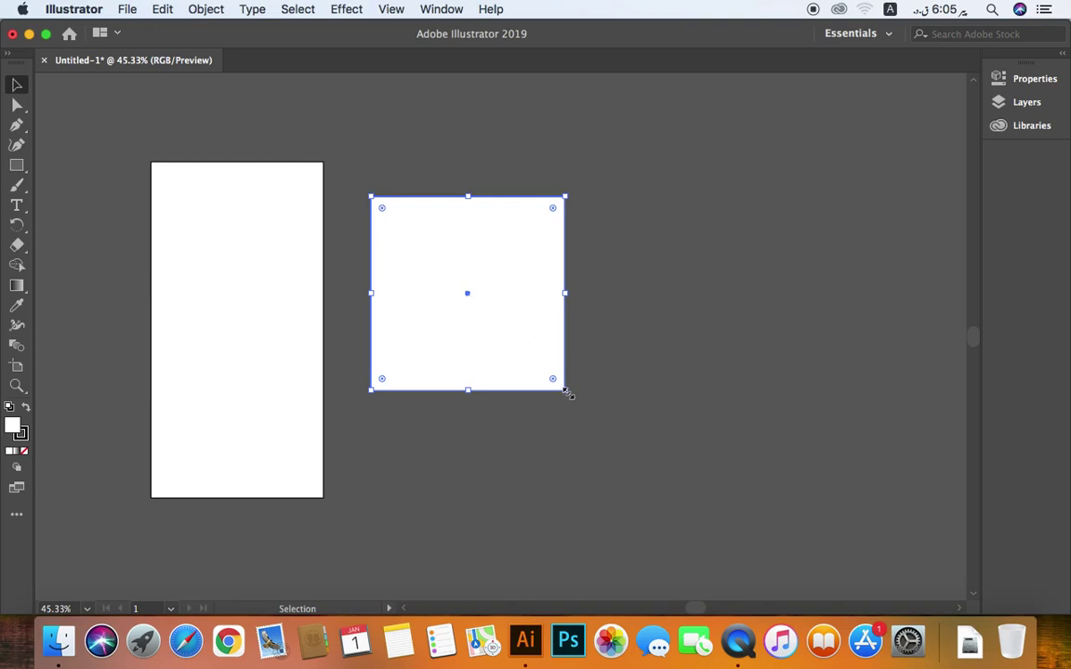
pyautogui.moveTo(564, 391)
pyautogui.mouseDown()
pyautogui.moveTo(417, 293)
pyautogui.moveTo(410, 237)
pyautogui.moveTo(444, 250)
pyautogui.mouseUp()
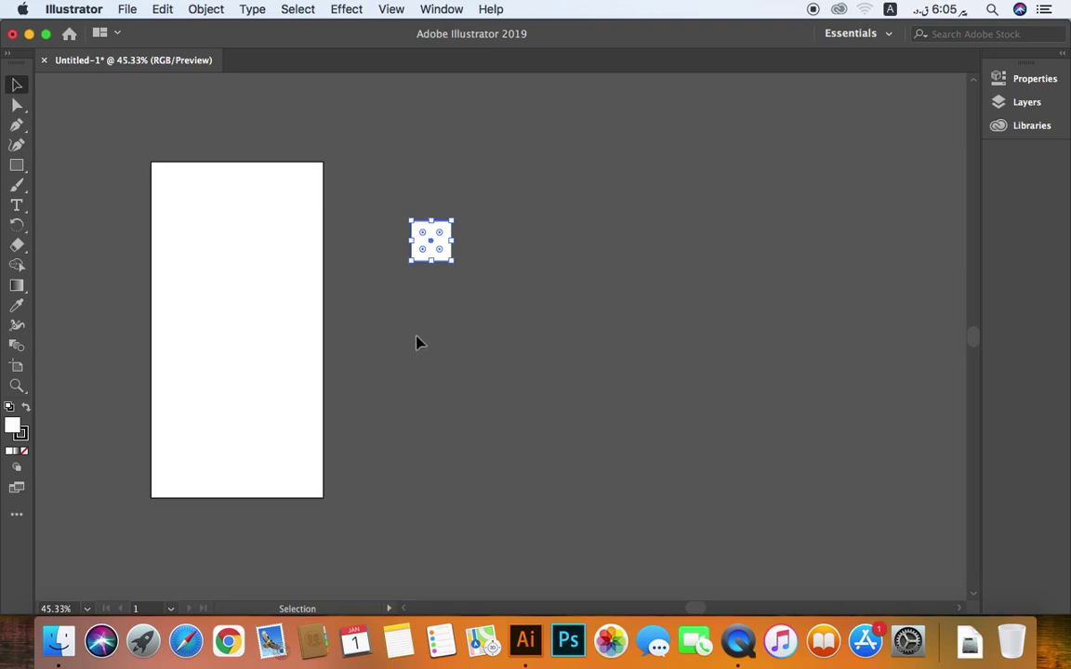
pyautogui.click(188, 321)
pyautogui.click(16, 386)
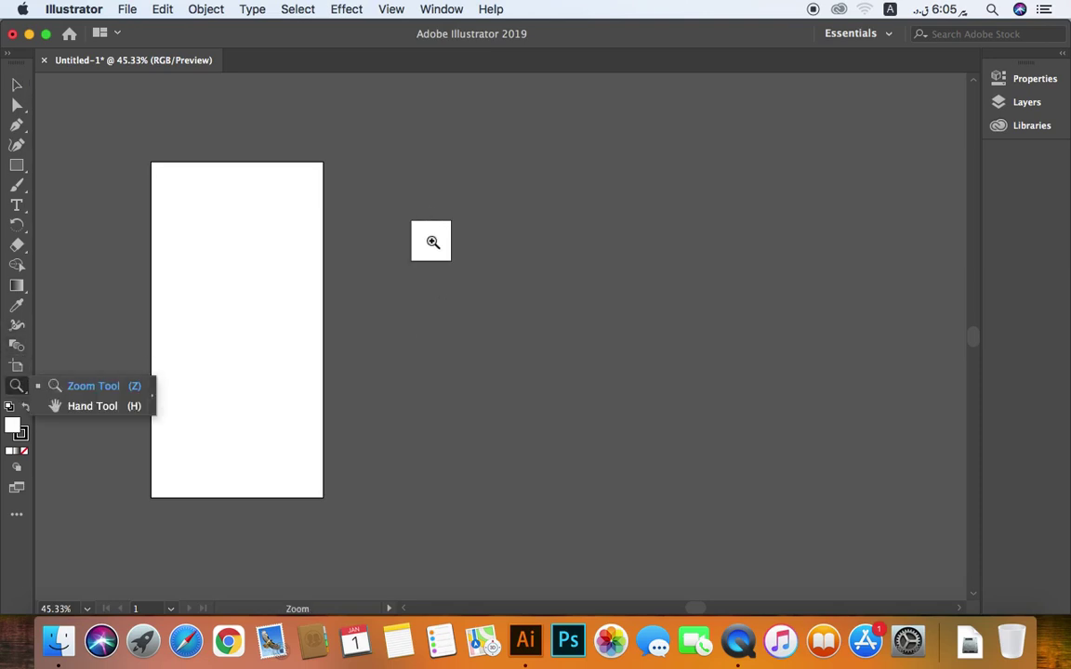
# - Zoom in closely on the small square with the Zoom tool
pyautogui.click(432, 242)
pyautogui.click(505, 344)
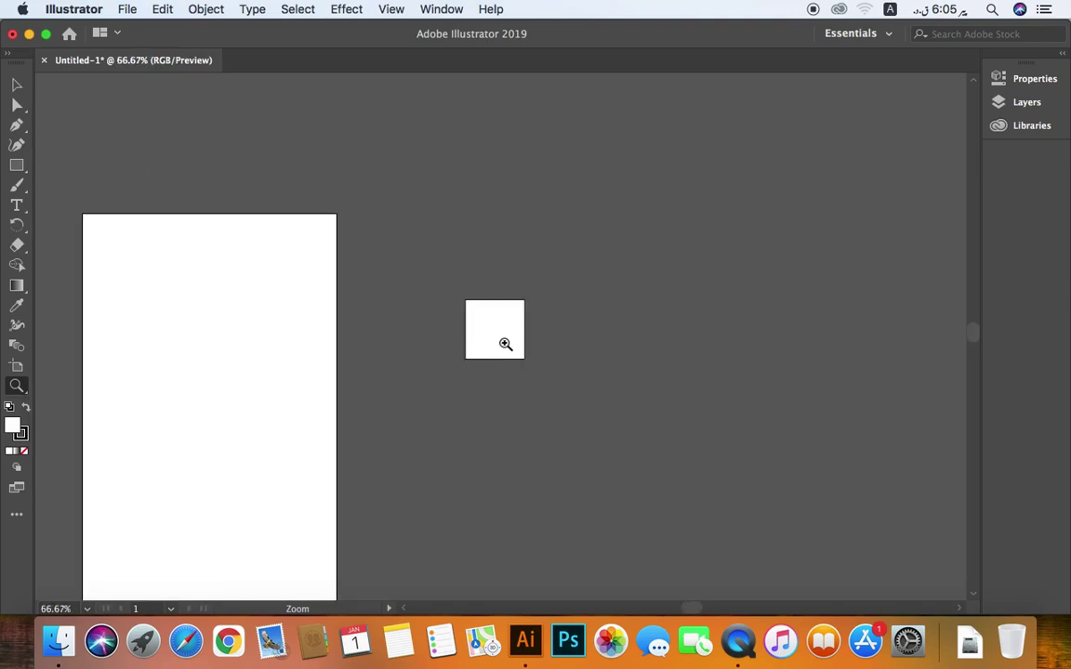
pyautogui.click(504, 341)
pyautogui.moveTo(388, 243); pyautogui.dragTo(628, 423)
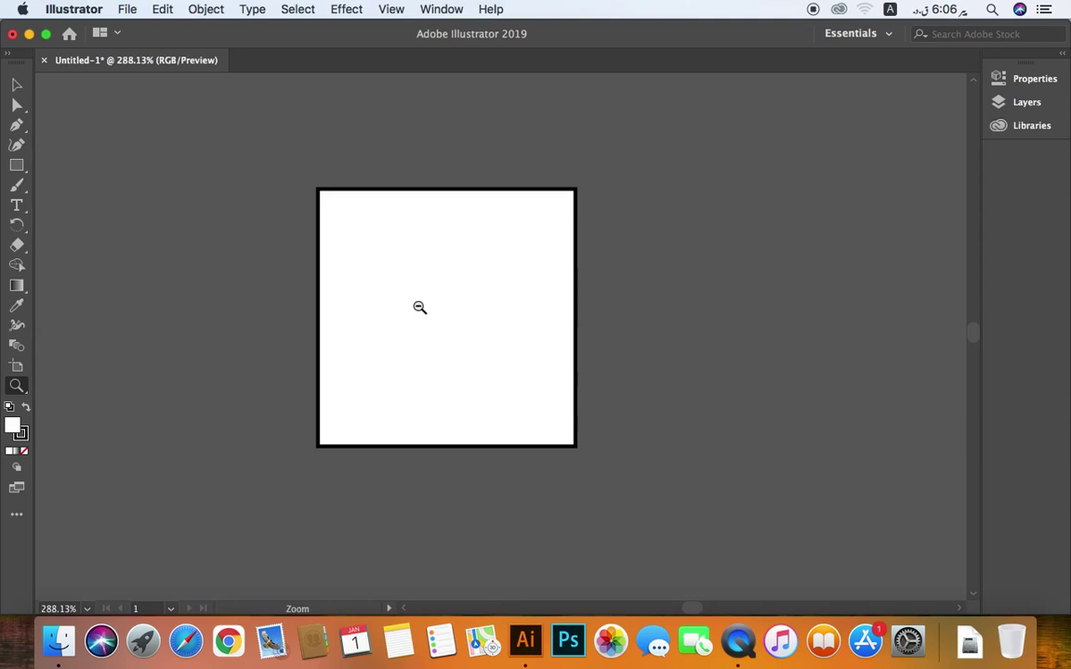
# - Zoom back out a few steps and pan the view to centre the small square
pyautogui.keyDown('alt'); pyautogui.click(450, 317); pyautogui.keyUp('alt')
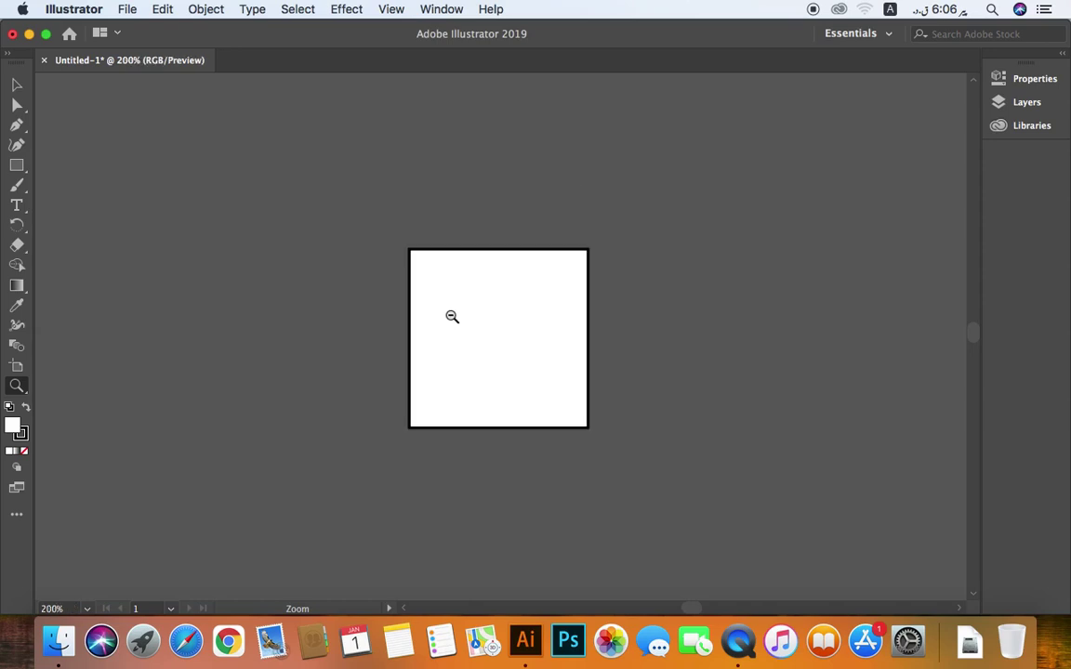
pyautogui.keyDown('alt'); pyautogui.click(488, 327); pyautogui.keyUp('alt')
pyautogui.keyDown('alt'); pyautogui.click(508, 336); pyautogui.keyUp('alt')
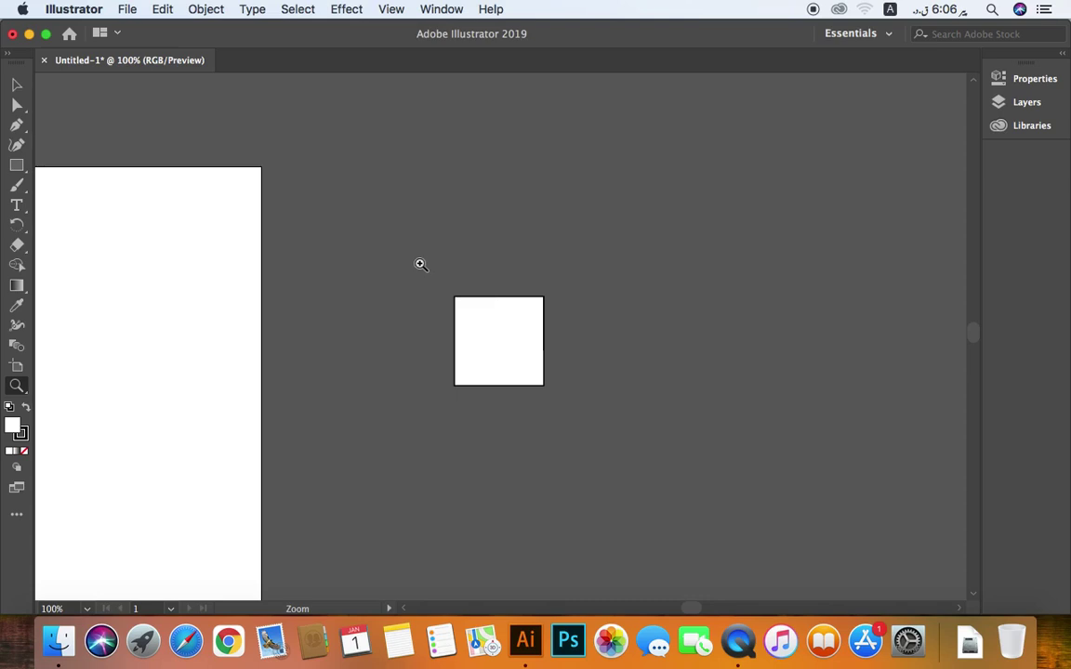
pyautogui.press('space')
pyautogui.moveTo(495, 367)
pyautogui.mouseDown()
pyautogui.moveTo(763, 351)
pyautogui.moveTo(703, 361)
pyautogui.moveTo(695, 335)
pyautogui.moveTo(712, 342)
pyautogui.mouseUp()
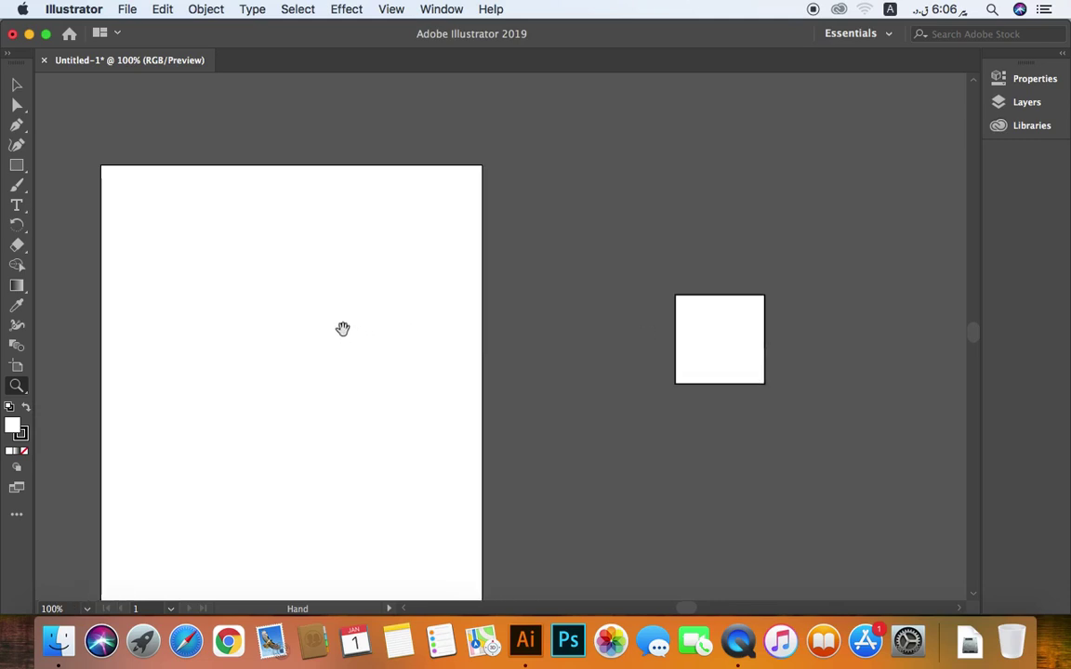
pyautogui.moveTo(370, 327); pyautogui.dragTo(446, 313)
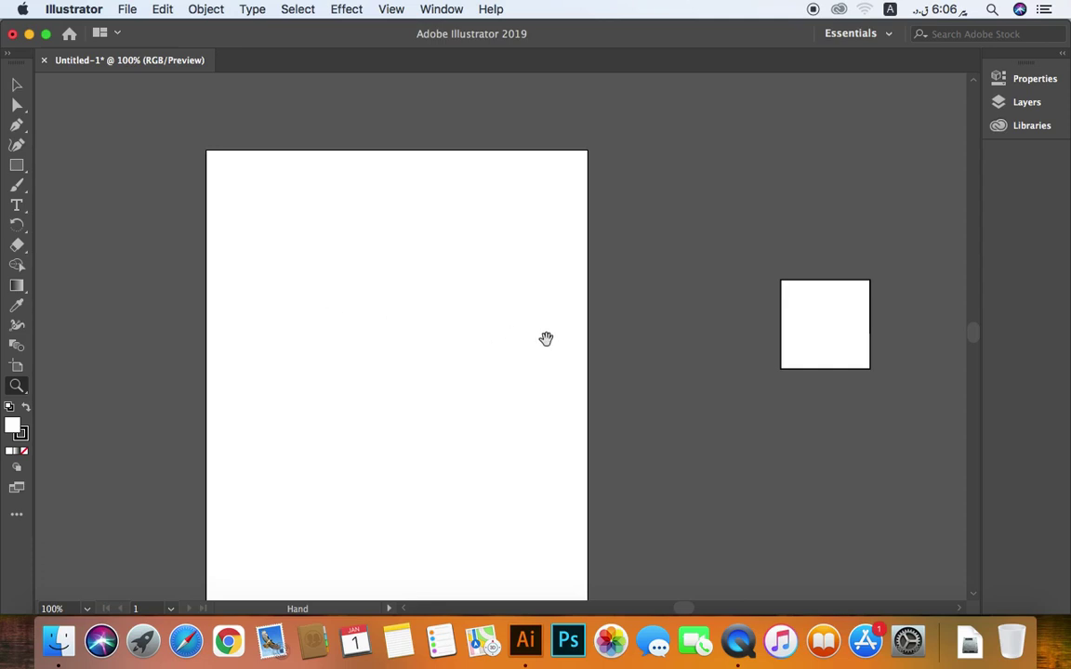
pyautogui.moveTo(618, 344); pyautogui.dragTo(432, 346)
# - Select the small outlined square and Alt-drag a copy just to its right
pyautogui.click(511, 320)
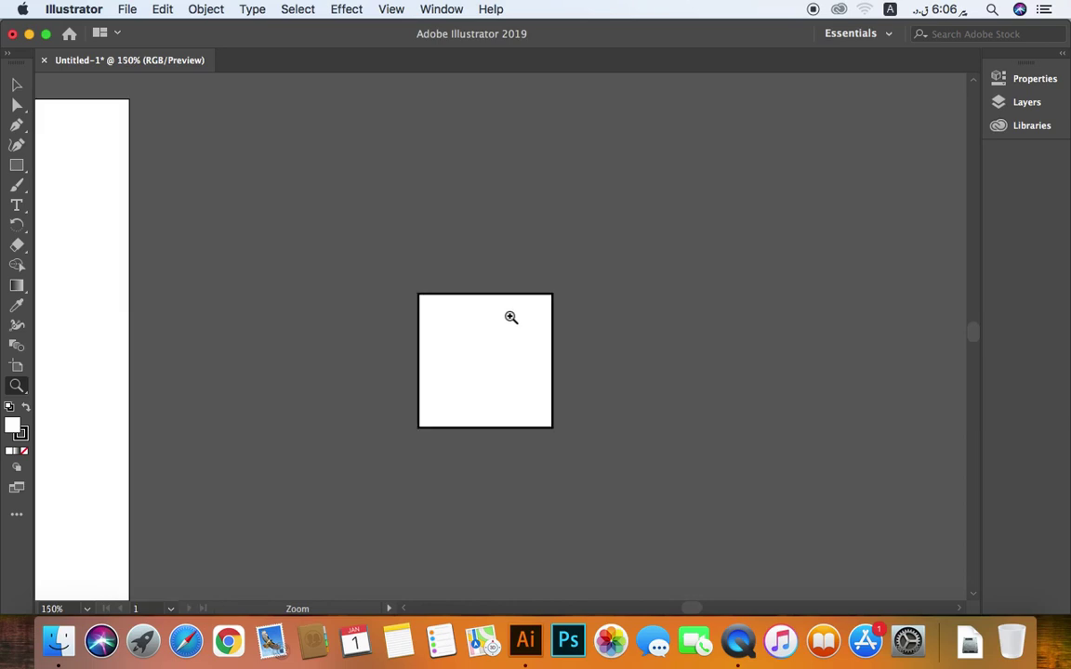
pyautogui.press('v')
pyautogui.moveTo(490, 367)
pyautogui.mouseDown()
pyautogui.moveTo(431, 318)
pyautogui.moveTo(426, 285)
pyautogui.mouseUp()
pyautogui.click(427, 283)
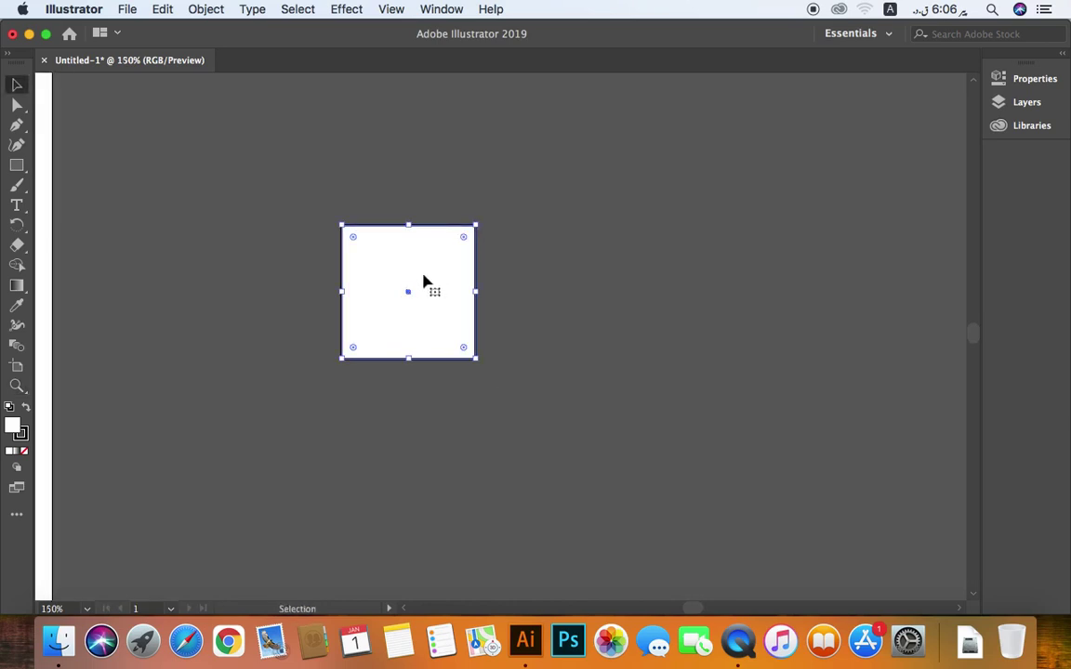
pyautogui.moveTo(359, 258)
pyautogui.mouseDown()
pyautogui.moveTo(536, 260)
pyautogui.moveTo(285, 250)
pyautogui.moveTo(423, 256)
pyautogui.mouseUp()
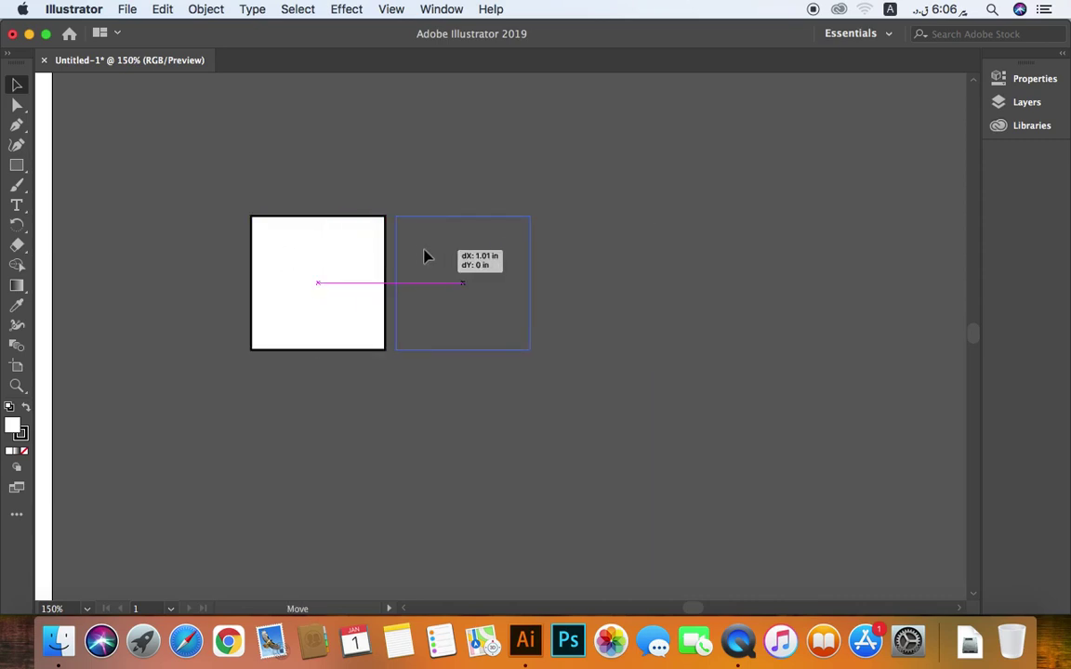
pyautogui.press('alt')
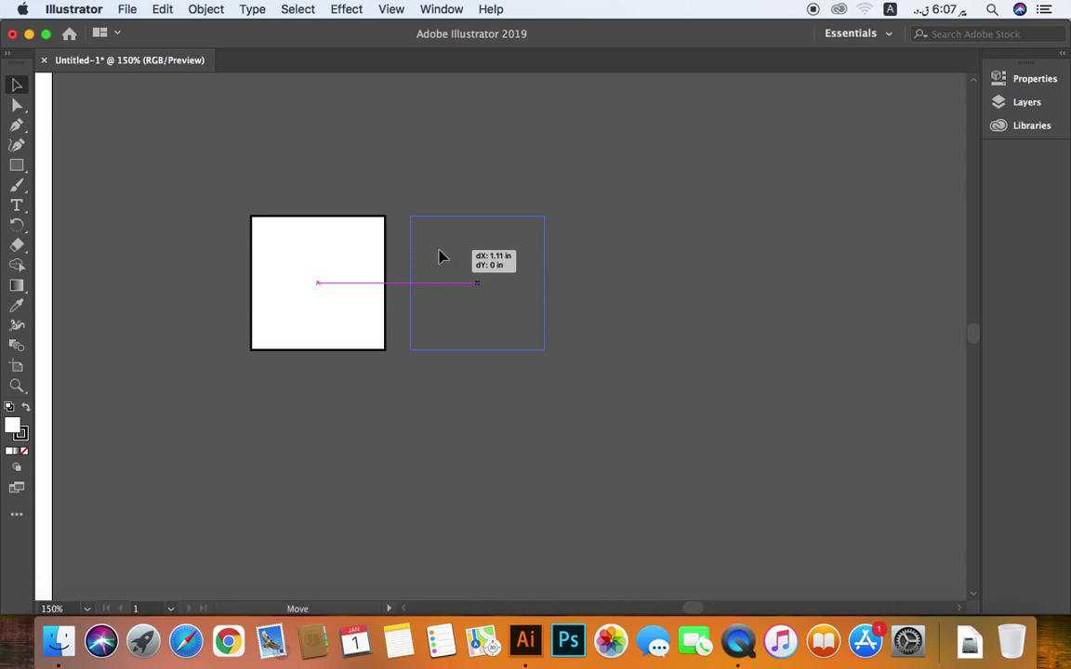
pyautogui.moveTo(426, 255); pyautogui.dragTo(441, 255)
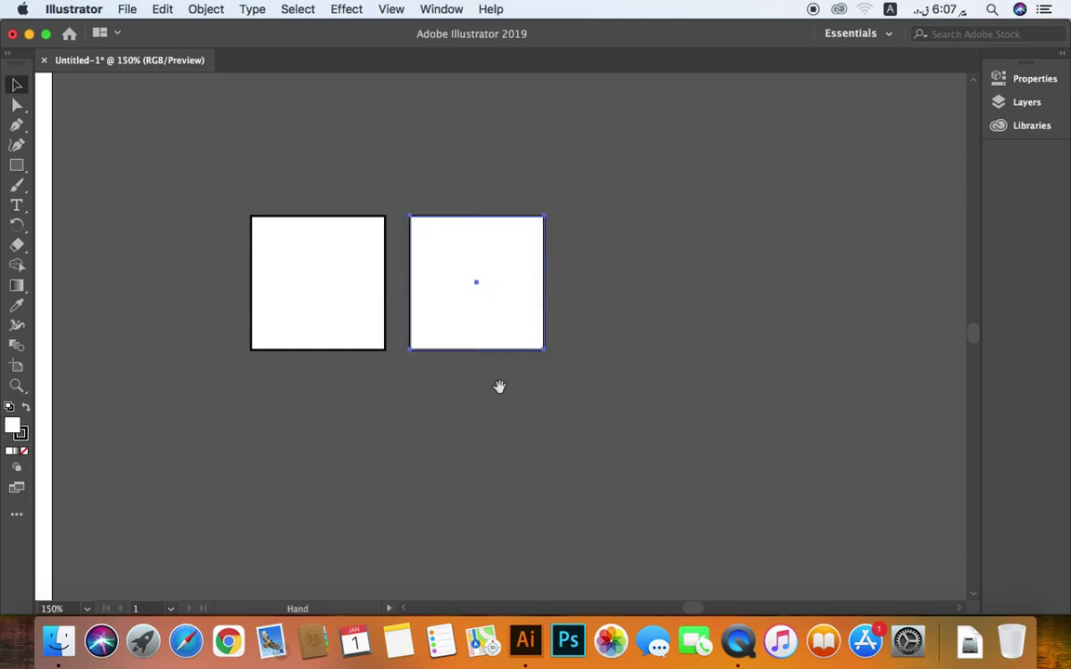
pyautogui.moveTo(501, 388); pyautogui.dragTo(466, 366)
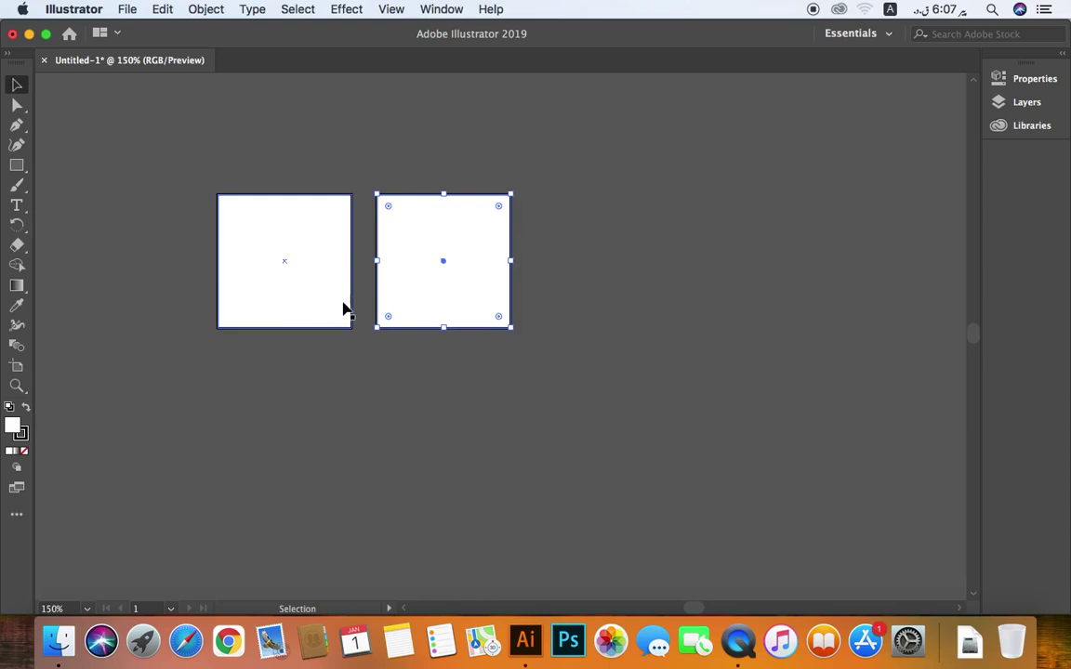
# - Repeat the duplicate for a row of four, then copy three squares down into further rows
pyautogui.press('super+d')
pyautogui.press('super+d')
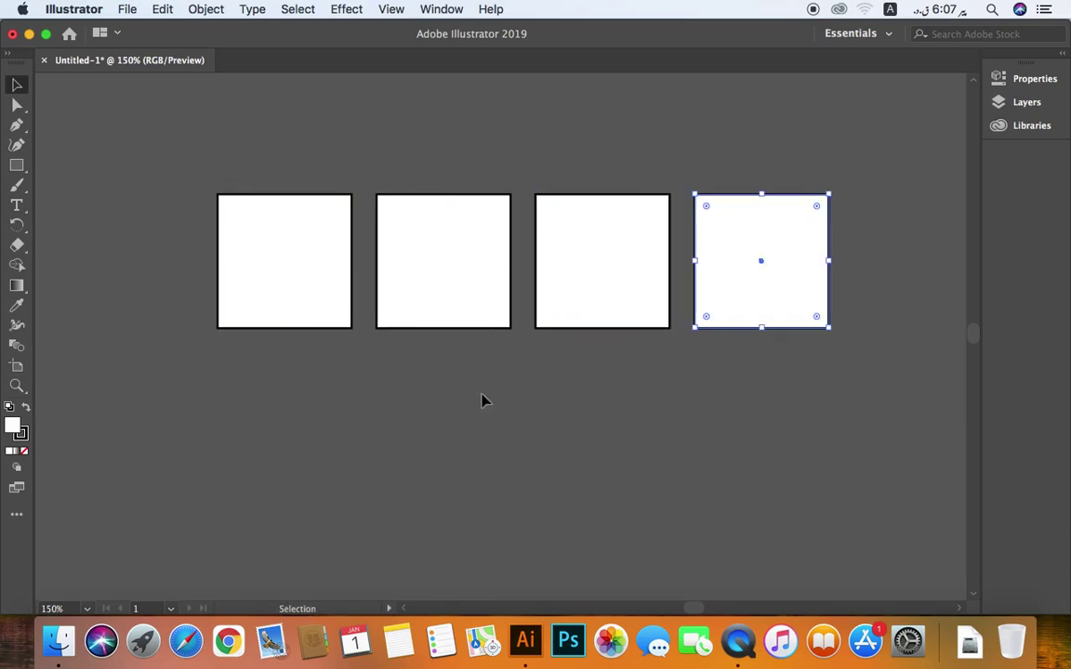
pyautogui.moveTo(244, 399); pyautogui.dragTo(662, 262)
pyautogui.moveTo(530, 366); pyautogui.dragTo(549, 323)
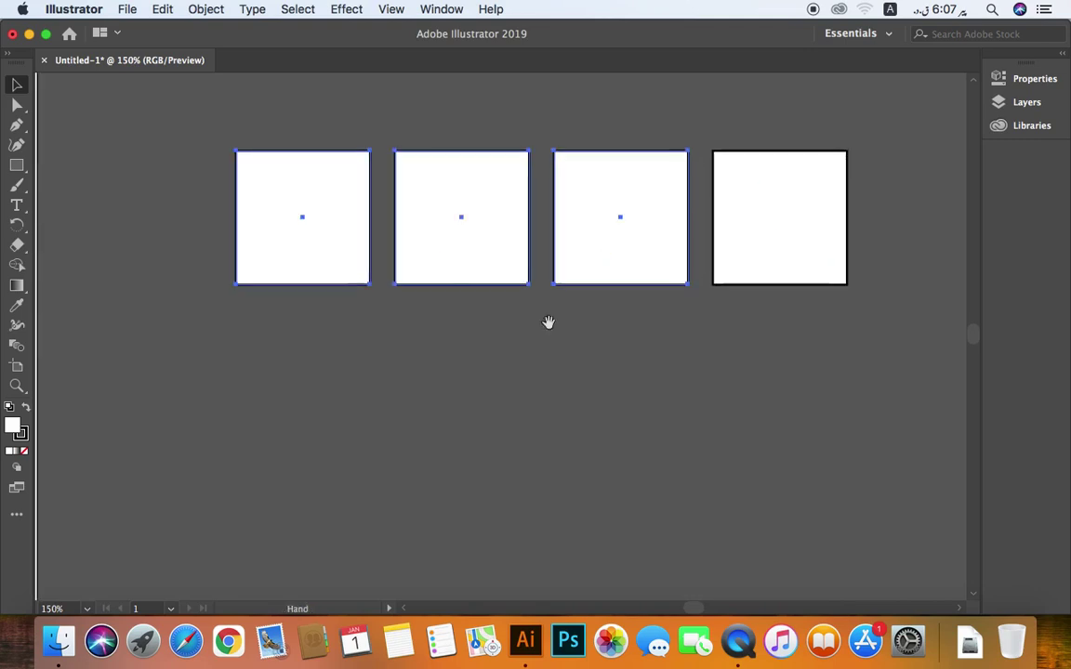
pyautogui.moveTo(590, 196)
pyautogui.mouseDown()
pyautogui.moveTo(585, 351)
pyautogui.moveTo(603, 359)
pyautogui.moveTo(590, 343)
pyautogui.mouseUp()
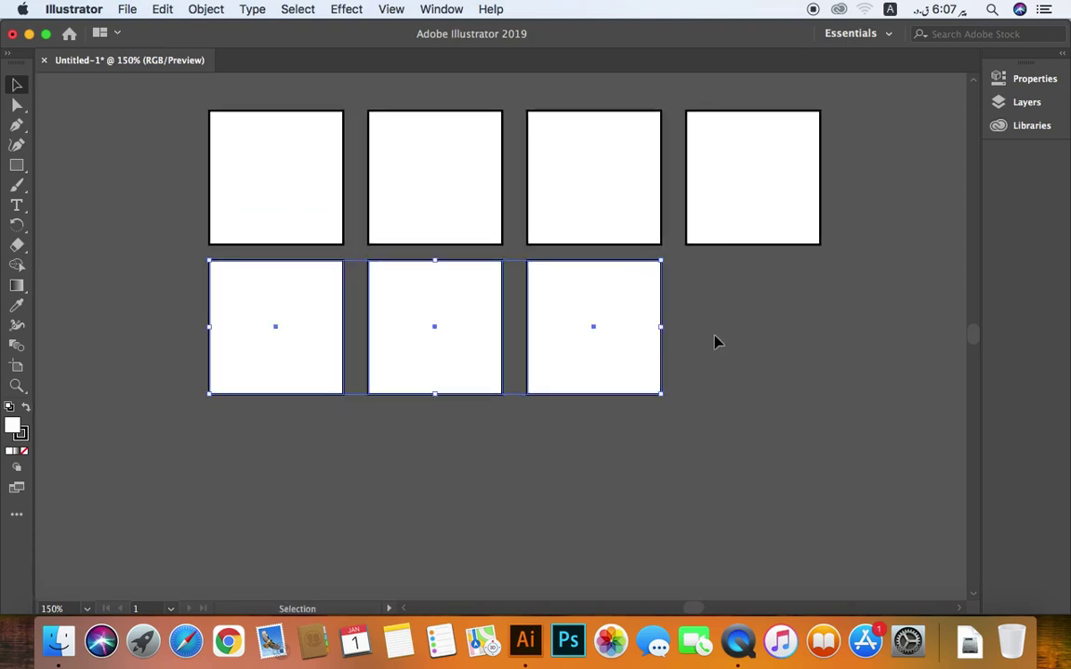
pyautogui.press('super+d')
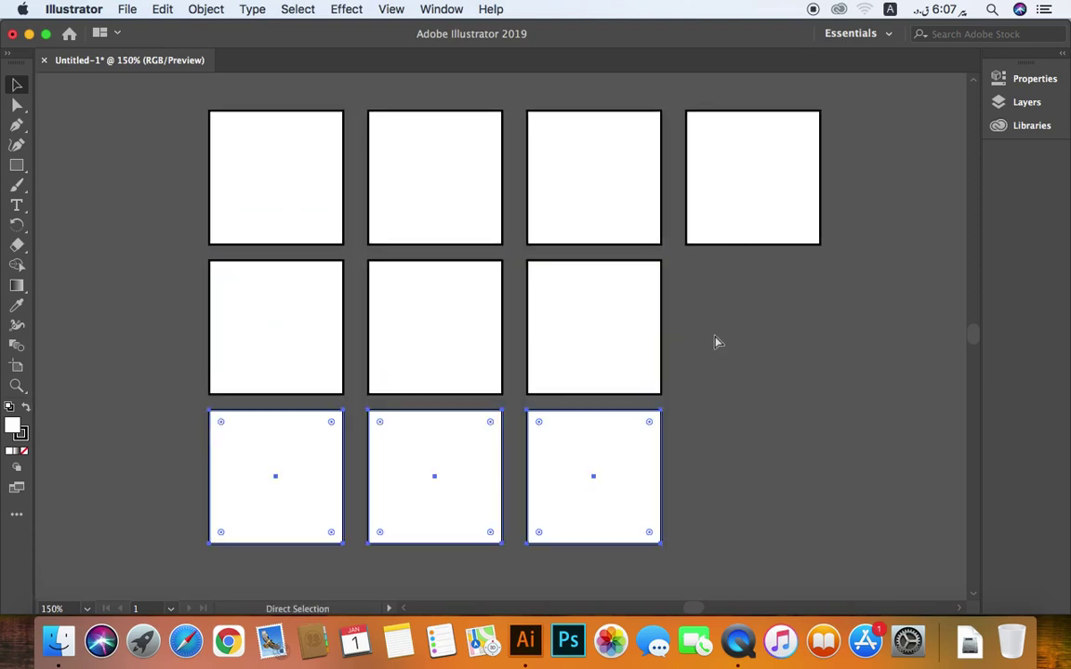
pyautogui.press('super+d')
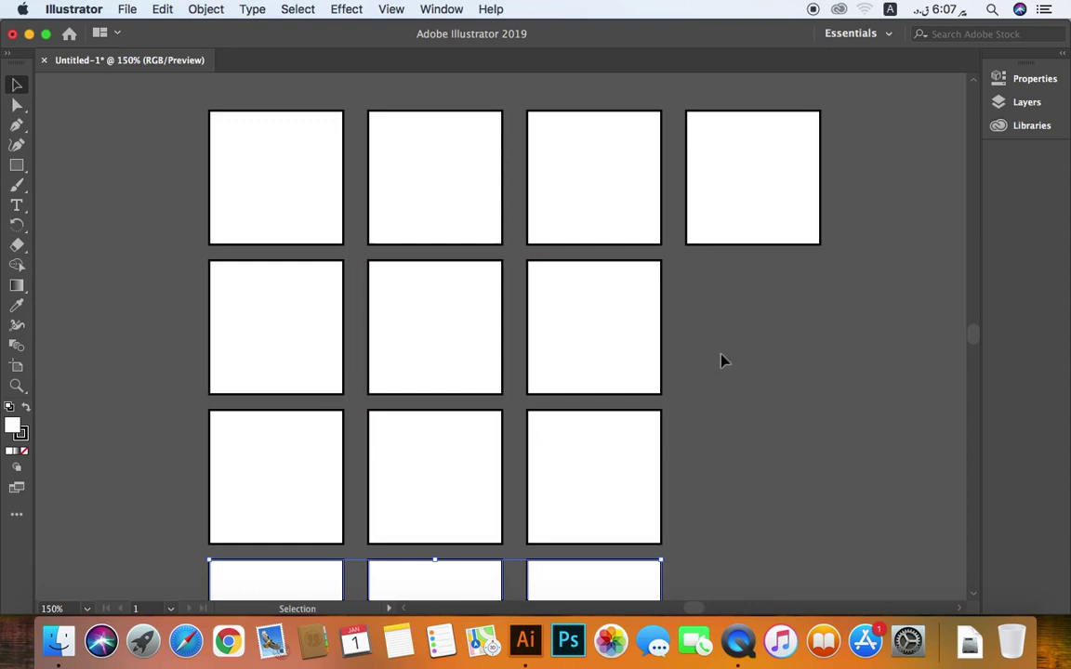
pyautogui.click(723, 361)
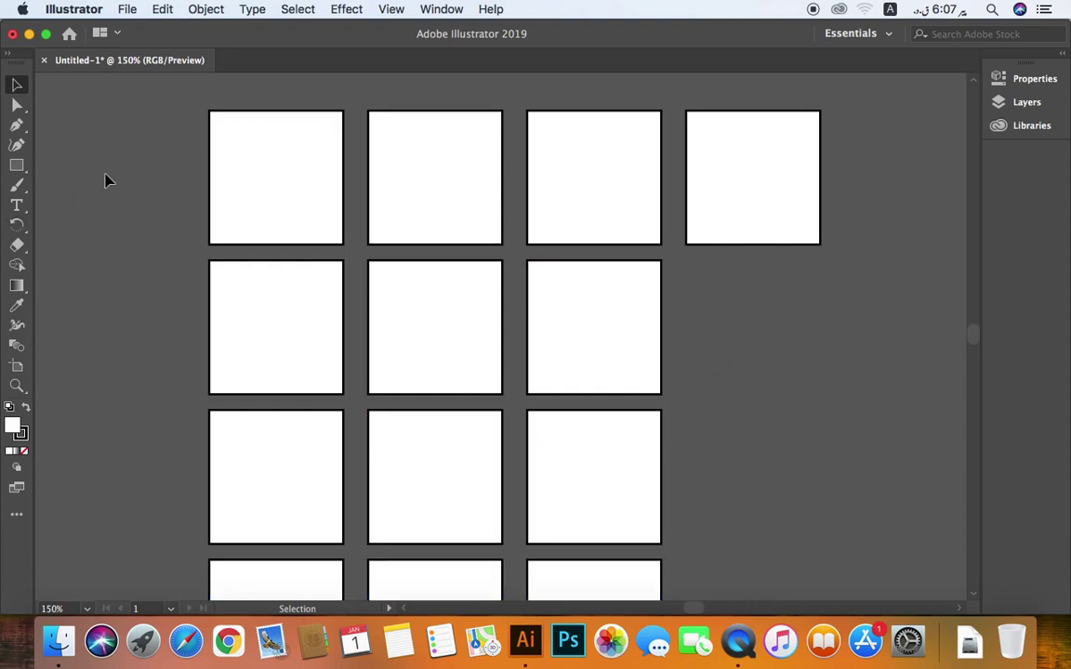